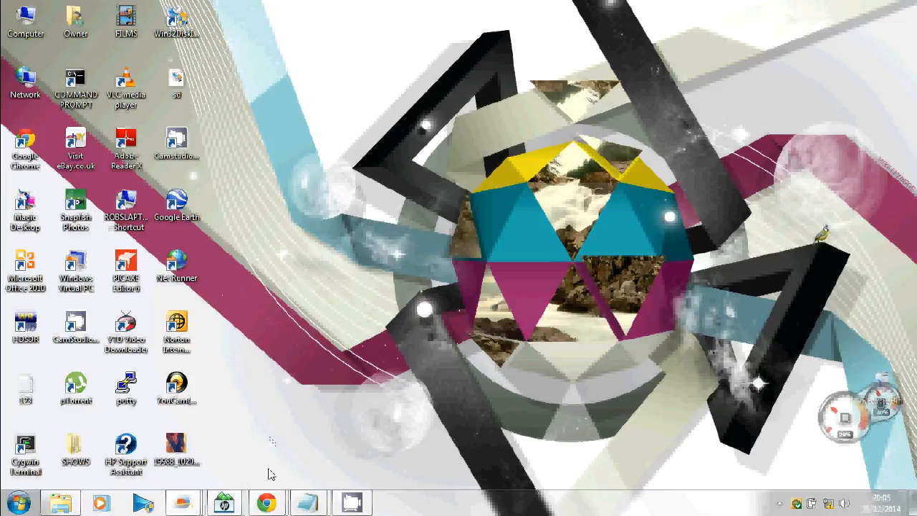
Step: Review the bbhn-3.0.0 bullet-m factory firmware build listing AirGrid M2, then minimize Chrome
{"action": "mouse_move", "coordinate": [266, 501]}
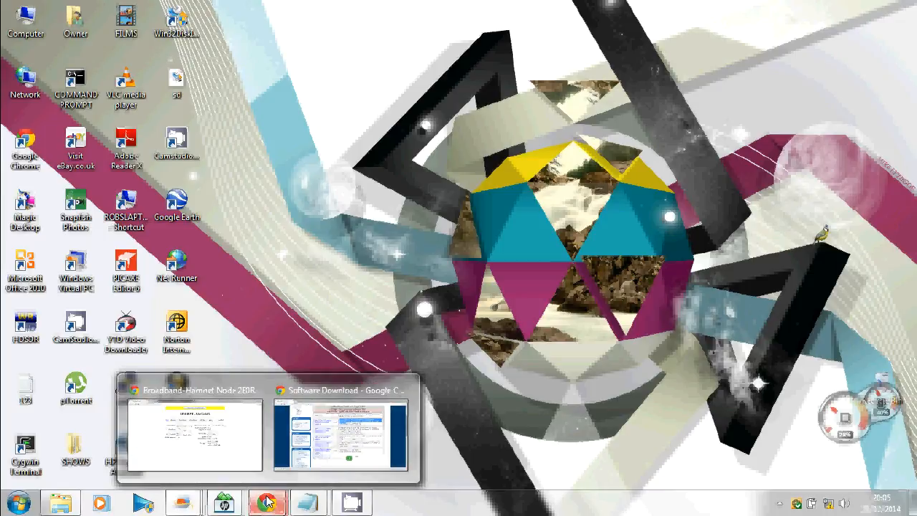
{"action": "left_click", "coordinate": [320, 451]}
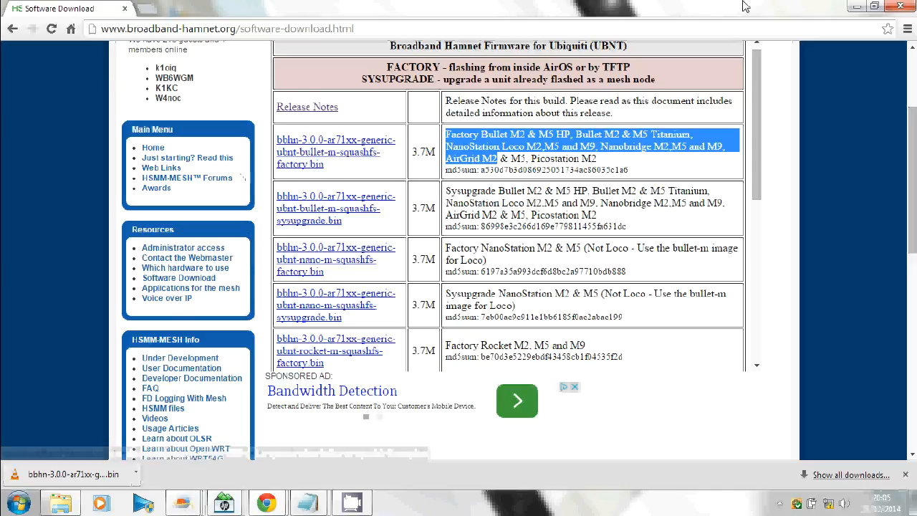
{"action": "left_click", "coordinate": [858, 9]}
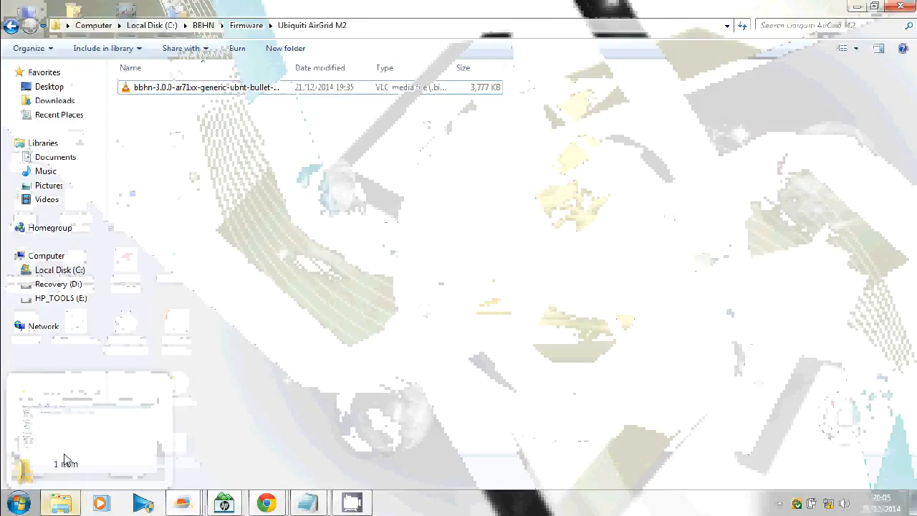
Step: Check the 3,777 KB bbhn firmware file in the Ubiquiti AirGrid M2 folder, then bring up the tray network menu
{"action": "left_click", "coordinate": [66, 459]}
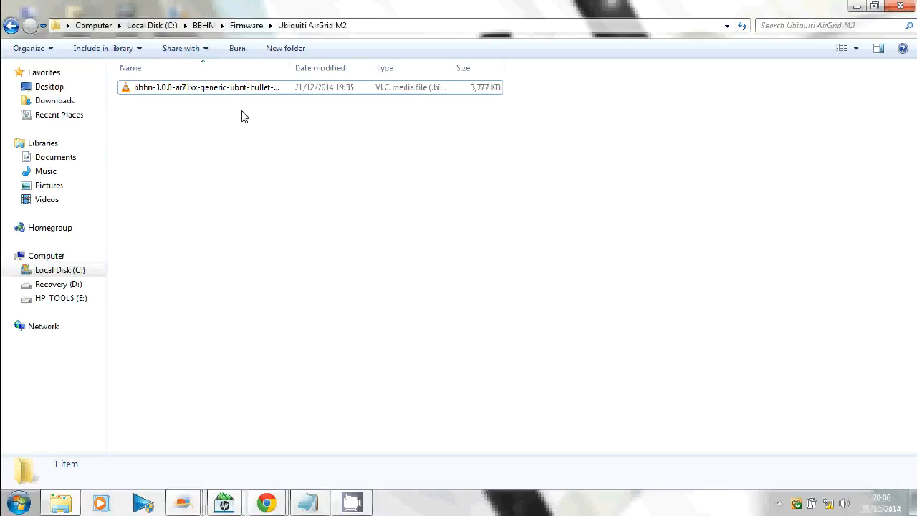
{"action": "left_click", "coordinate": [857, 5]}
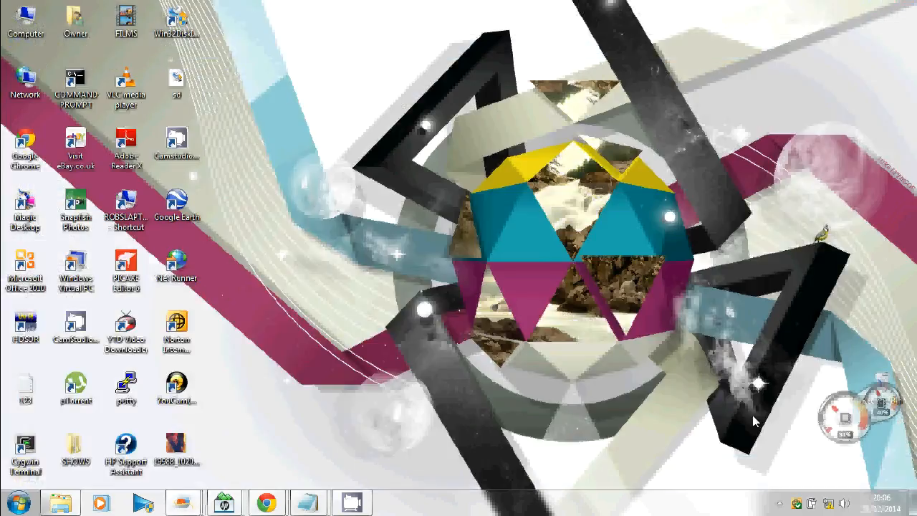
{"action": "right_click", "coordinate": [829, 504]}
Step: Open the Local Area Connection's Internet Protocol Version 4 (TCP/IPv4) properties from Network and Sharing Center
{"action": "left_click", "coordinate": [820, 493]}
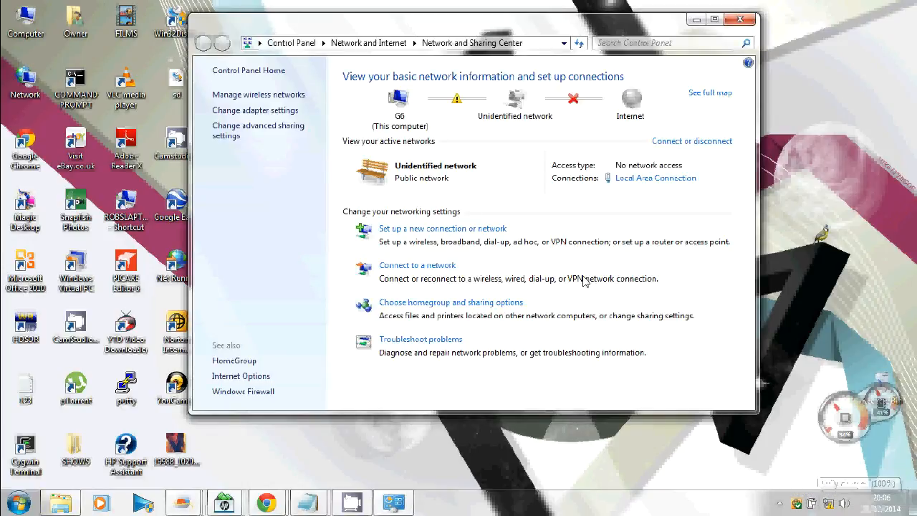
{"action": "left_click", "coordinate": [265, 112]}
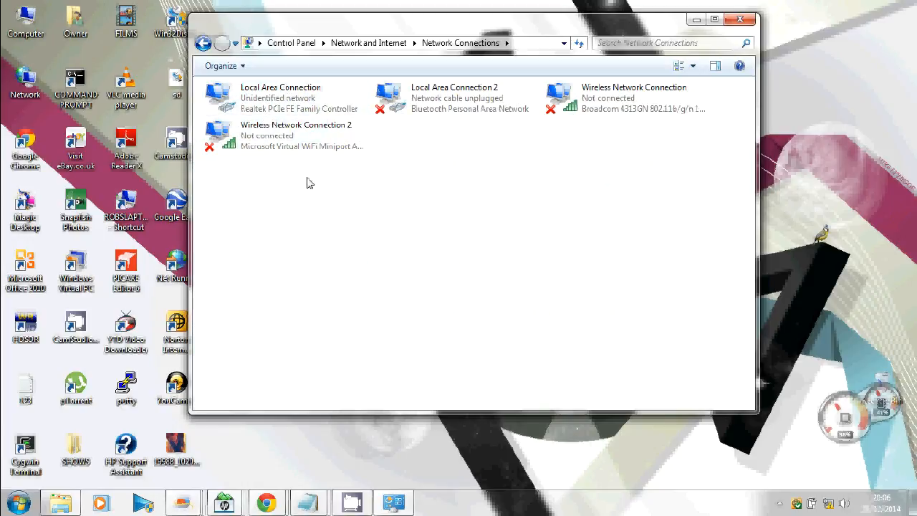
{"action": "right_click", "coordinate": [288, 113]}
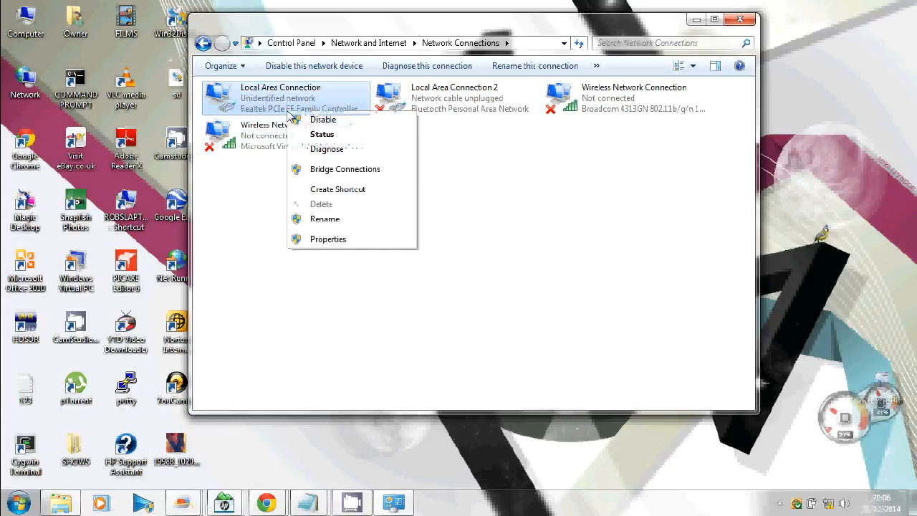
{"action": "left_click", "coordinate": [323, 238]}
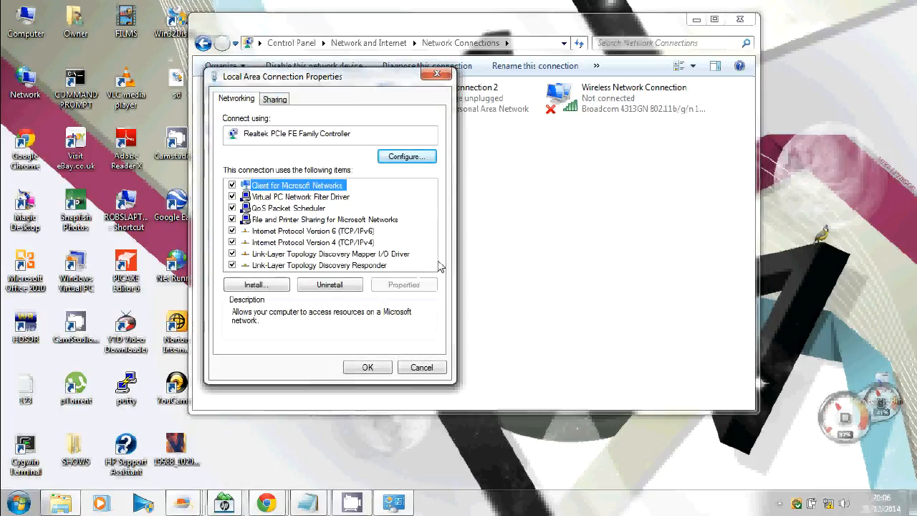
{"action": "double_click", "coordinate": [300, 242]}
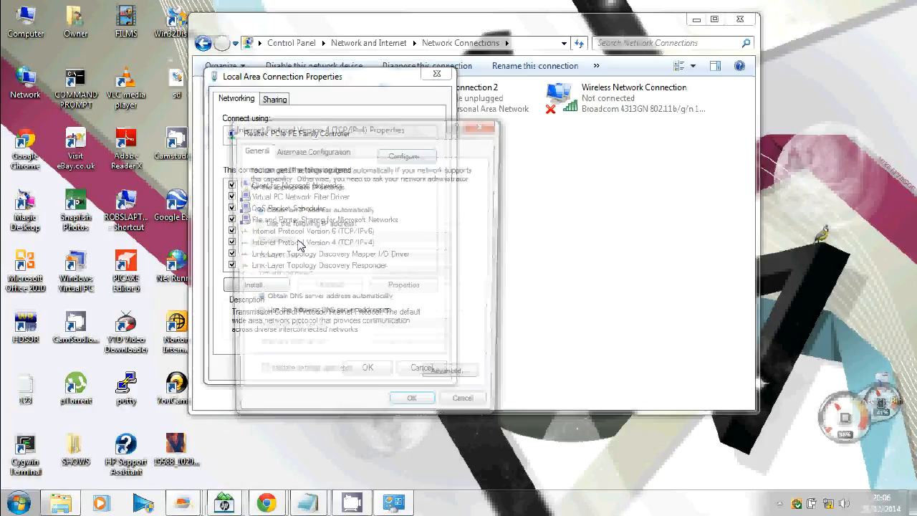
Step: Assign static IP 192.168.1.10 with subnet mask 255.255.255.0, save, and minimize Network Connections
{"action": "left_click", "coordinate": [265, 225]}
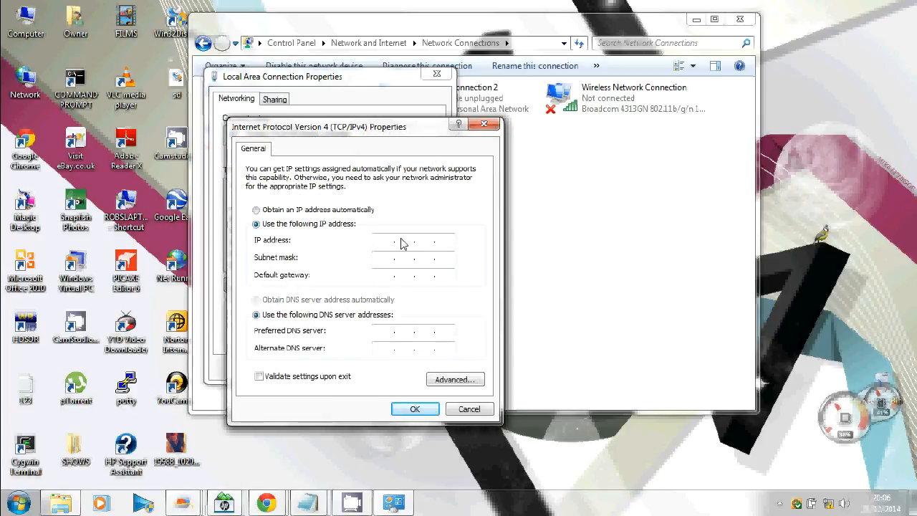
{"action": "left_click", "coordinate": [380, 242]}
{"action": "type", "text": "192 . 1"}
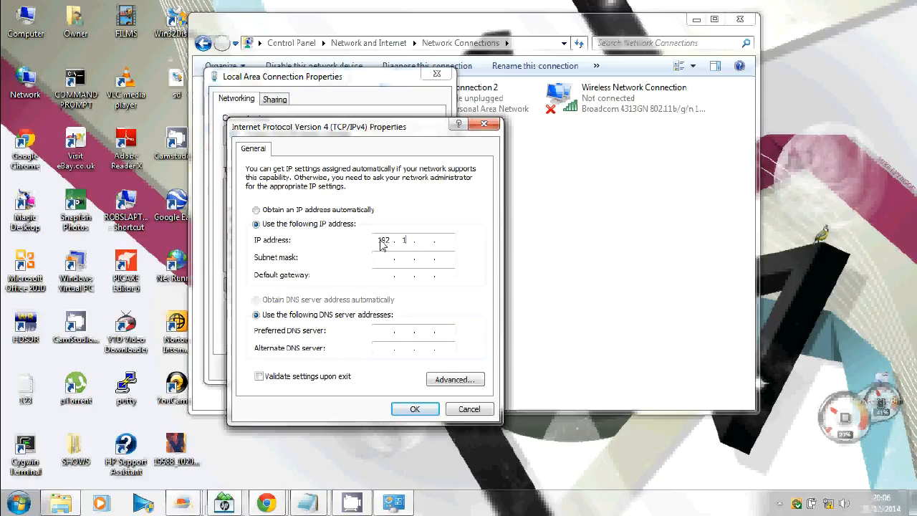
{"action": "type", "text": "68 . 1 . 10"}
{"action": "key", "text": "Tab"}
{"action": "key", "text": "Tab"}
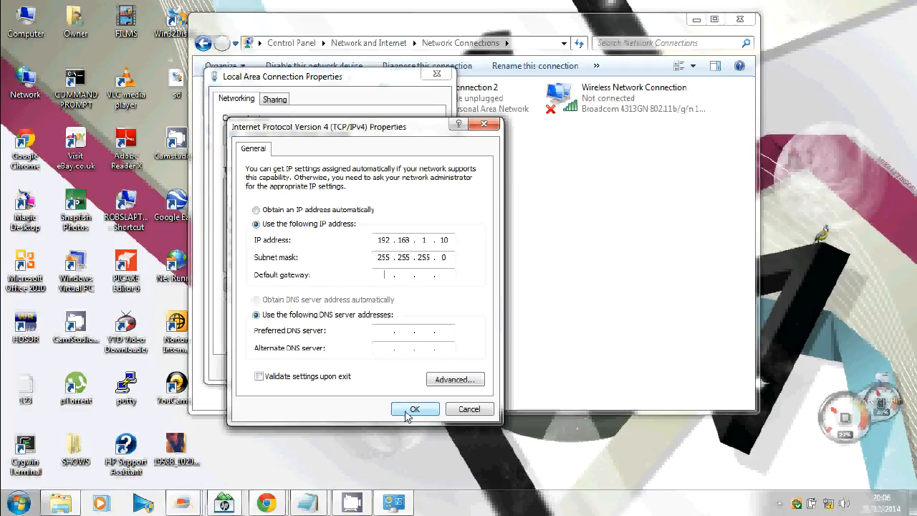
{"action": "left_click", "coordinate": [412, 412]}
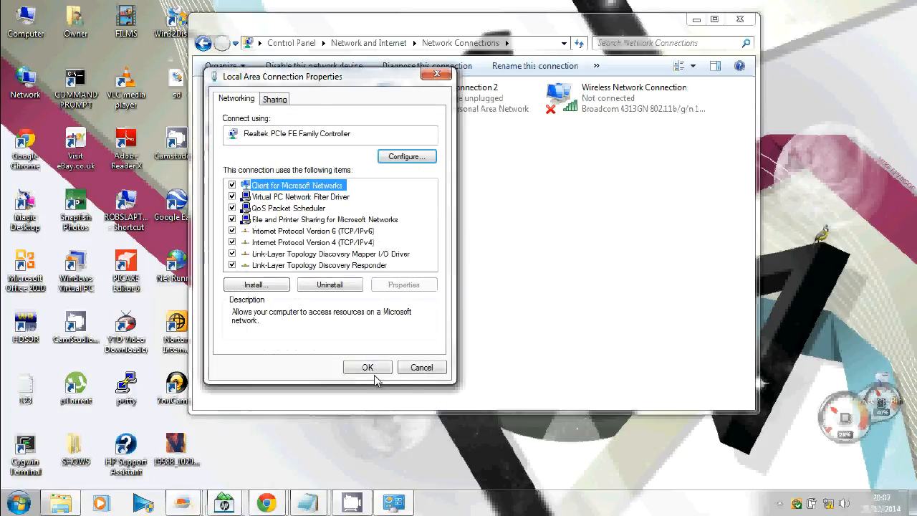
{"action": "left_click", "coordinate": [374, 372]}
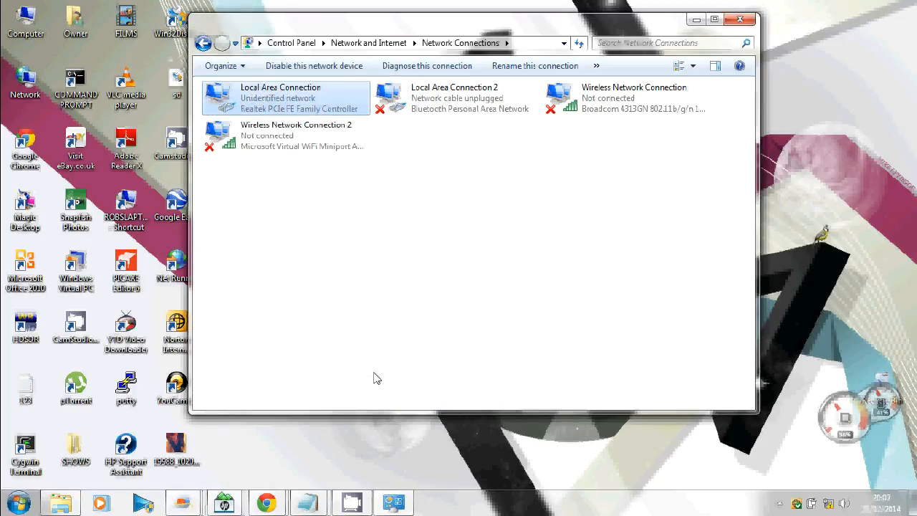
{"action": "left_click", "coordinate": [701, 23]}
Step: Load the AirGrid M2 address 192.168.1.20 in a new Chrome tab
{"action": "mouse_move", "coordinate": [829, 507]}
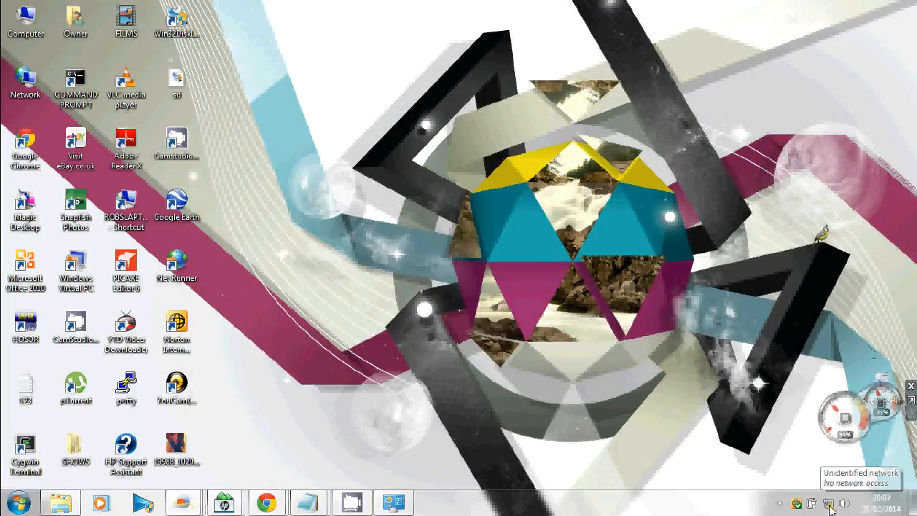
{"action": "left_click", "coordinate": [266, 503]}
{"action": "left_click", "coordinate": [322, 430]}
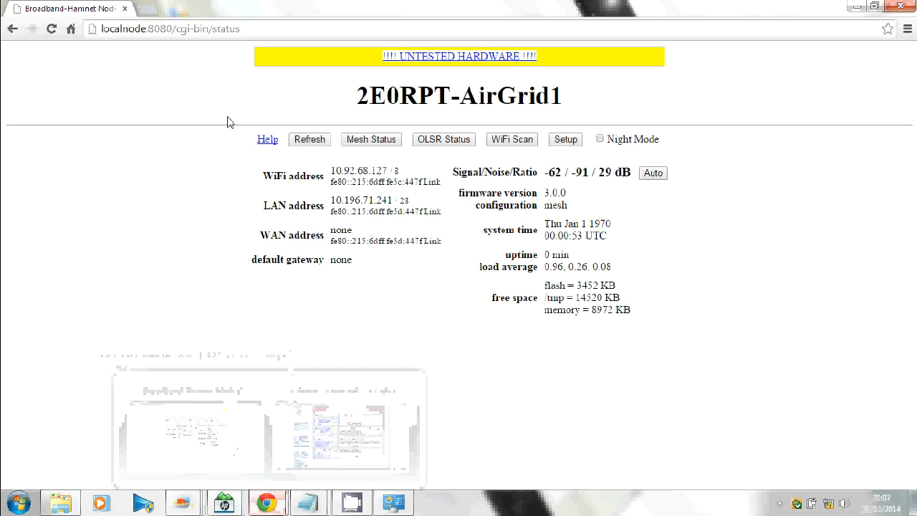
{"action": "left_click", "coordinate": [147, 8]}
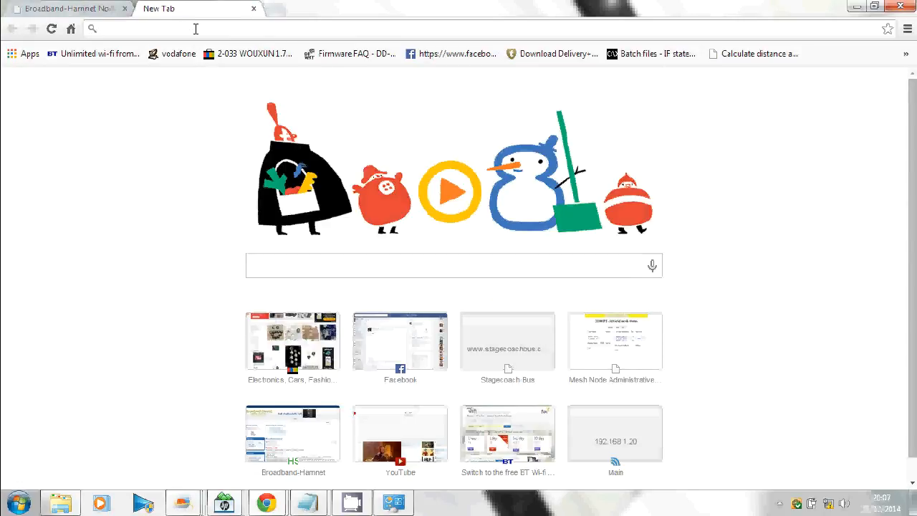
{"action": "type", "text": "192.168.1.20"}
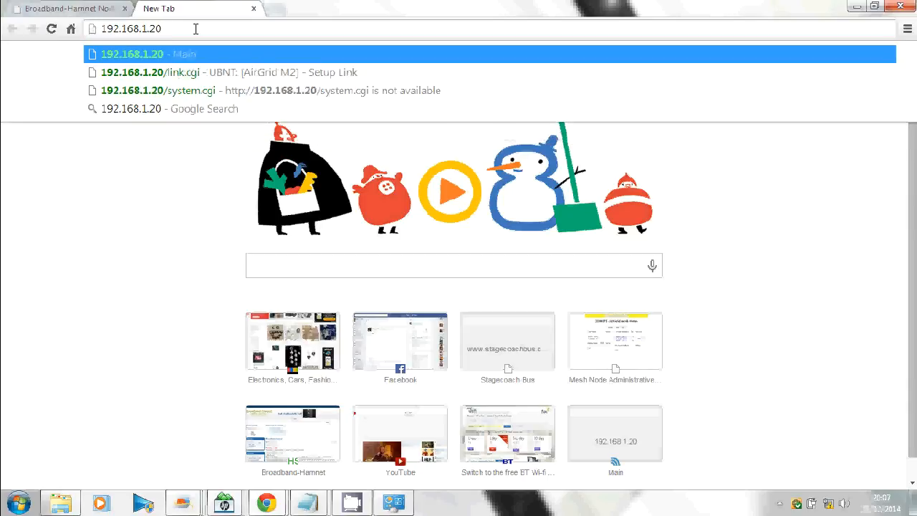
{"action": "key", "text": "Return"}
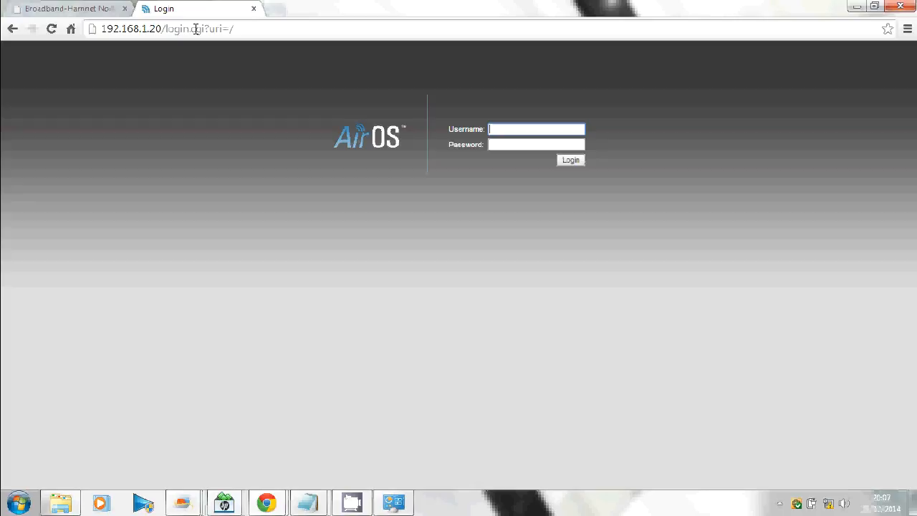
Step: Log in to AirOS with the device username and password, declining to save the password
{"action": "type", "text": "ubnt"}
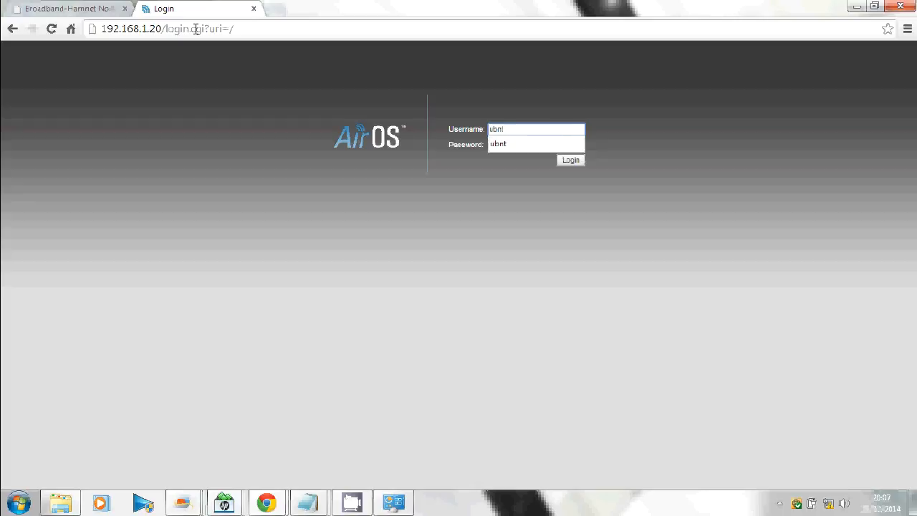
{"action": "key", "text": "Tab"}
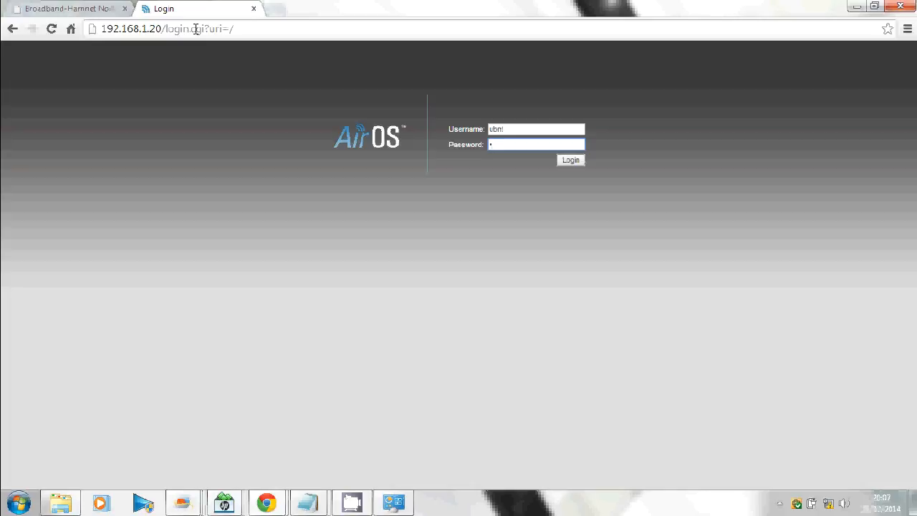
{"action": "type", "text": "ubnt"}
{"action": "left_click", "coordinate": [575, 163]}
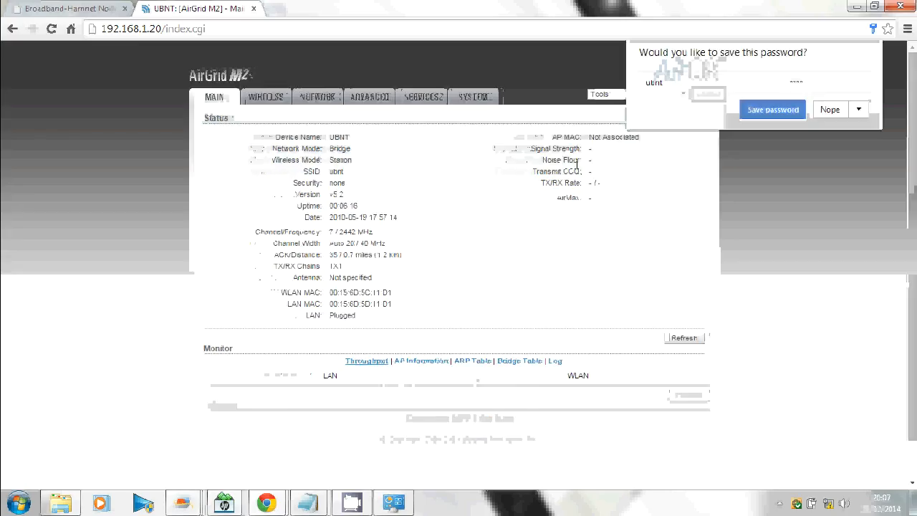
{"action": "left_click", "coordinate": [831, 110]}
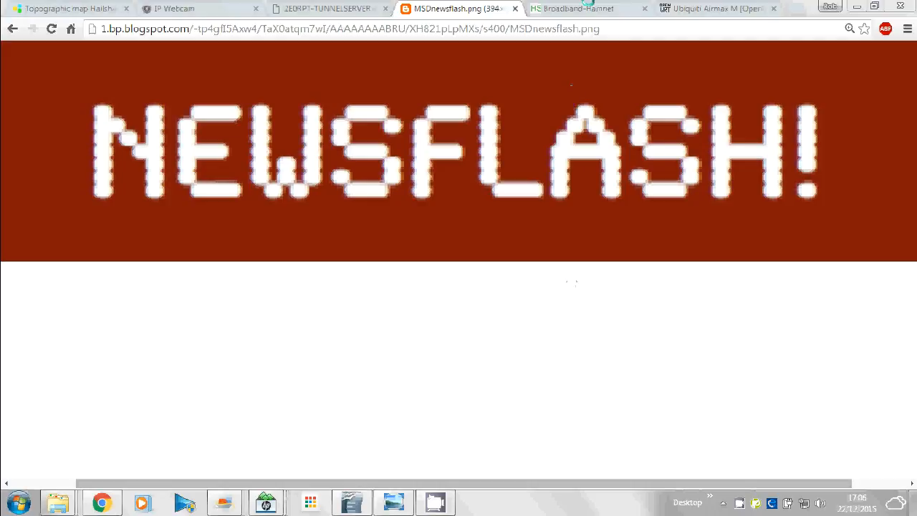
Step: Read the Broadband-Hamnet newsflash bootloader warning, then bring up the UBNT-Update screenshot in Photo Viewer
{"action": "left_click", "coordinate": [584, 8]}
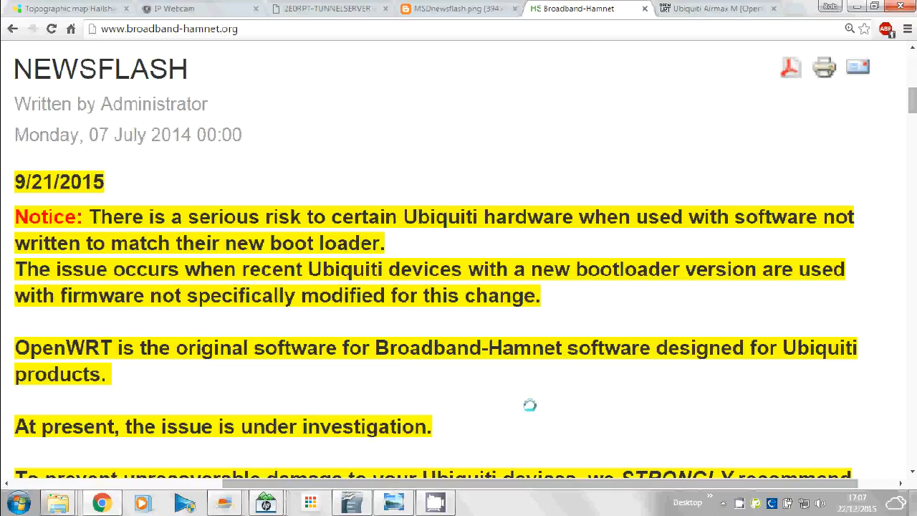
{"action": "mouse_move", "coordinate": [437, 507]}
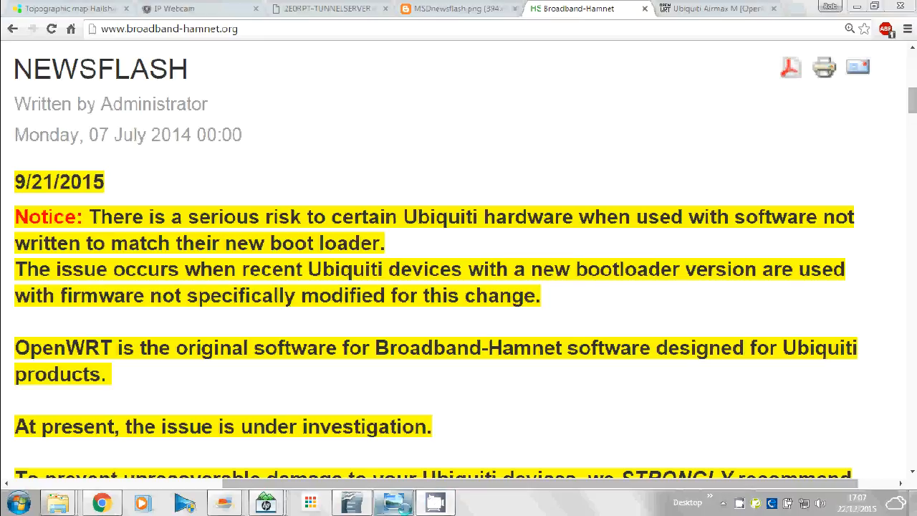
{"action": "left_click", "coordinate": [393, 501]}
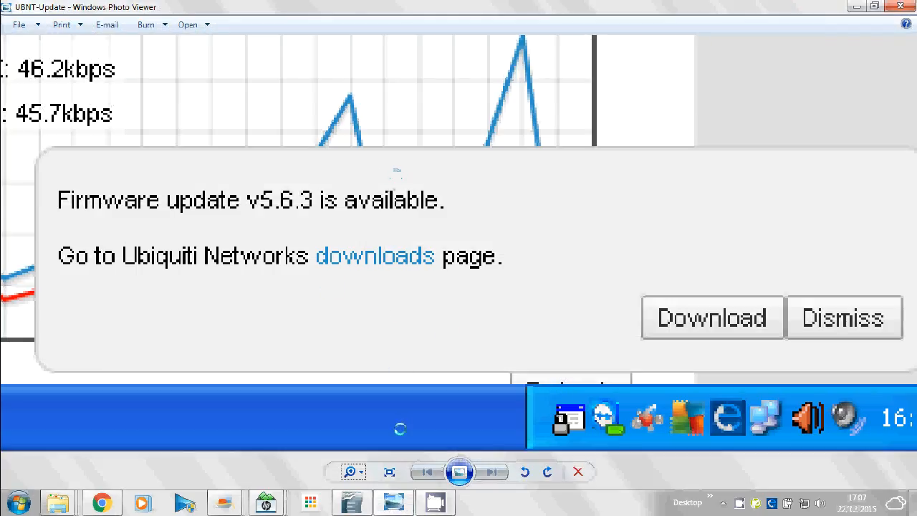
Step: Zoom out Photo Viewer to fit the whole UBNT-Update screenshot showing the v5.6.3 notice
{"action": "left_click", "coordinate": [355, 472]}
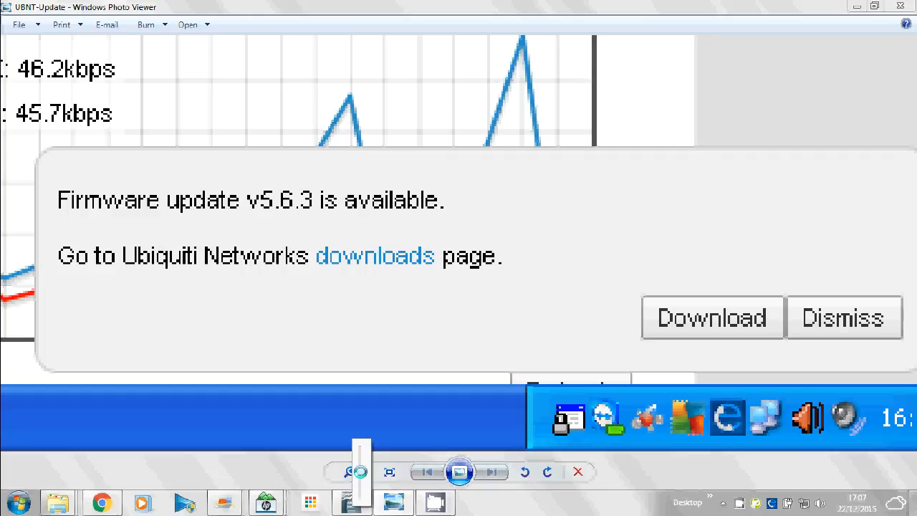
{"action": "left_click_drag", "start_coordinate": [359, 471], "coordinate": [359, 490]}
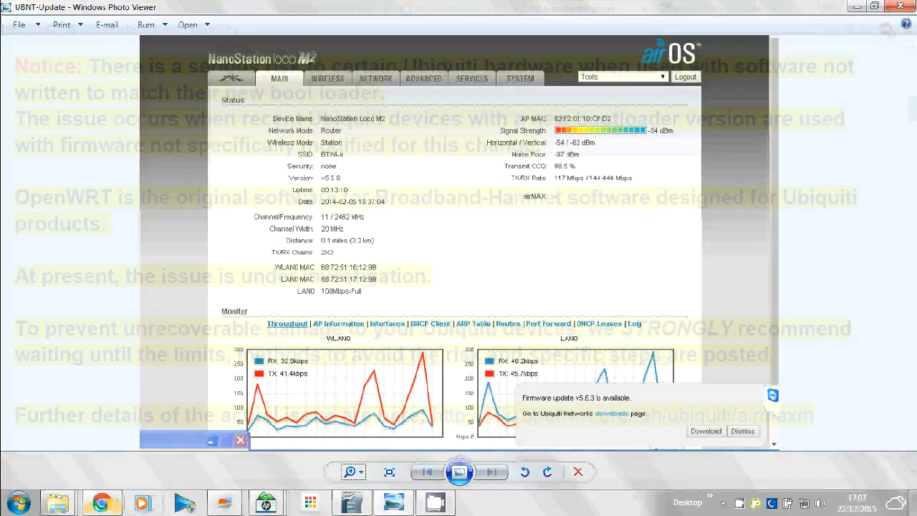
{"action": "mouse_move", "coordinate": [110, 501]}
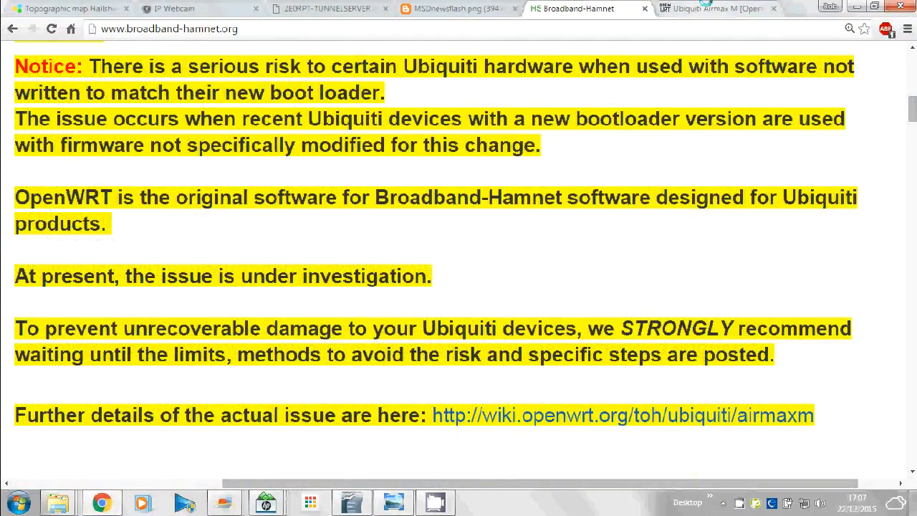
Step: Switch to the OpenWrt Ubiquiti Airmax M page and scroll through its U-Boot warning, series table and other models
{"action": "left_click", "coordinate": [706, 5]}
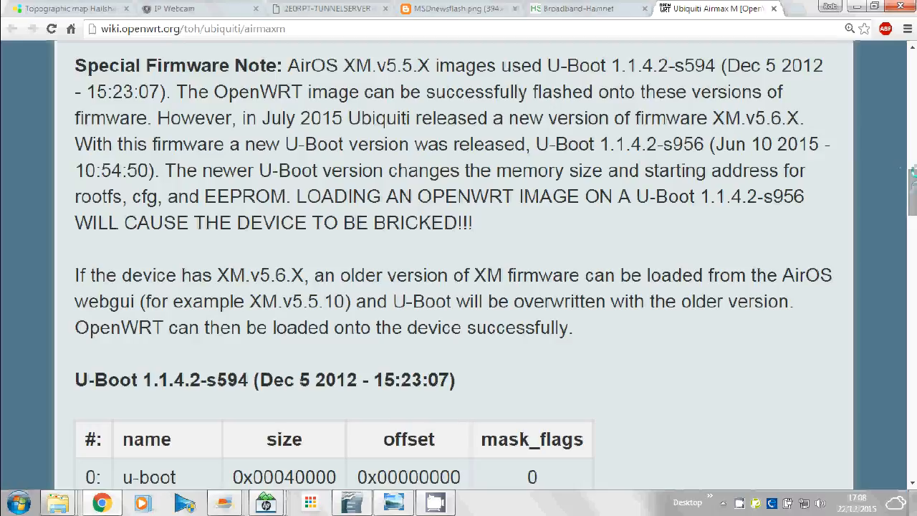
{"action": "left_click_drag", "start_coordinate": [909, 187], "coordinate": [913, 123]}
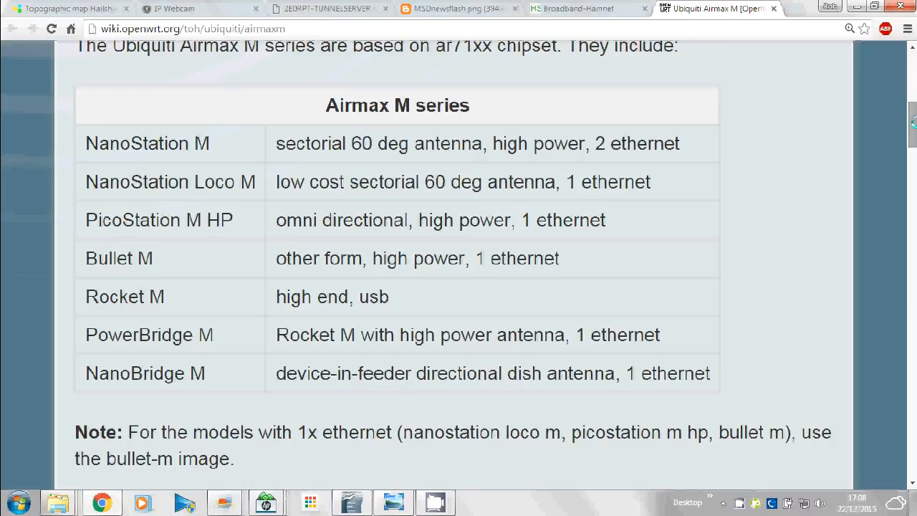
{"action": "left_click_drag", "start_coordinate": [913, 123], "coordinate": [904, 404]}
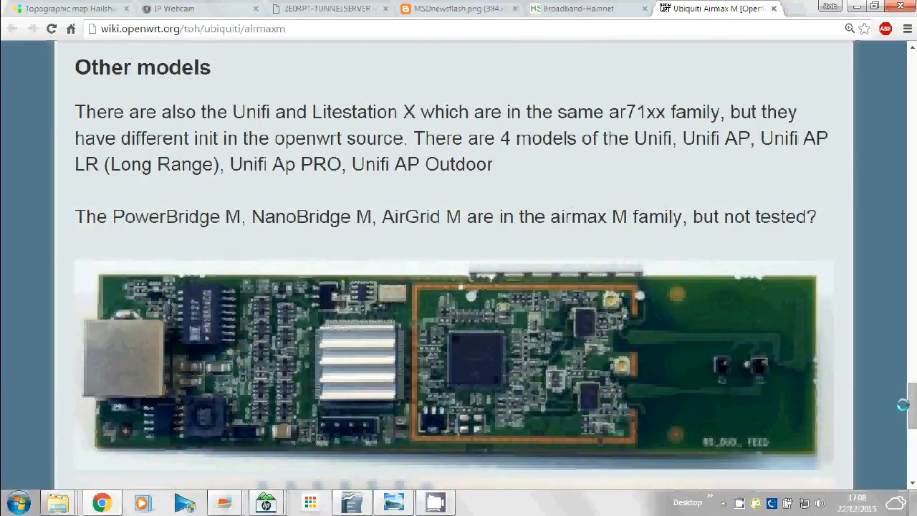
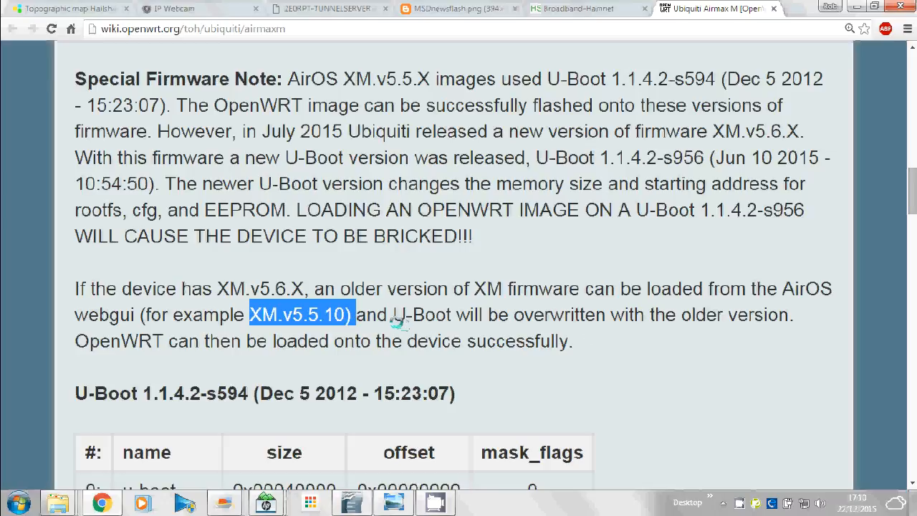
Step: Clear the wiki text selection and switch back to the Broadband-Hamnet tab
{"action": "left_click", "coordinate": [658, 336]}
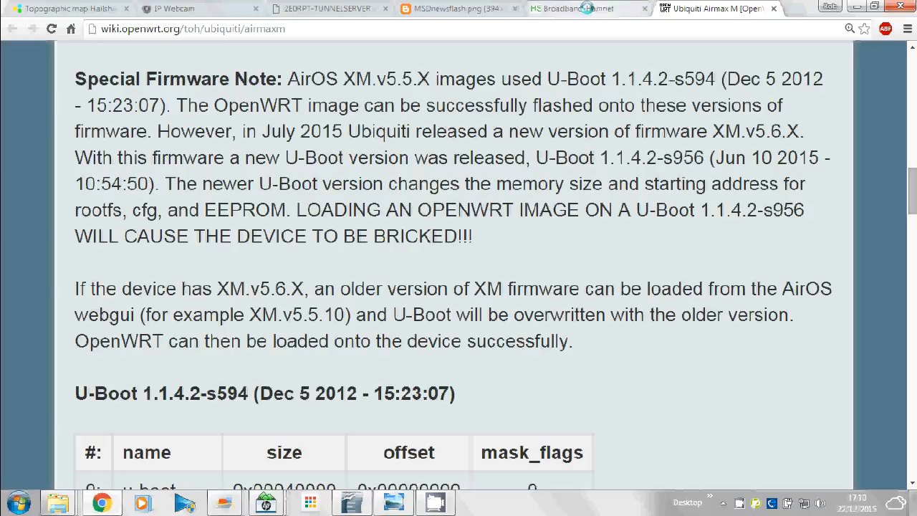
{"action": "key", "text": "ctrl+shift+Tab"}
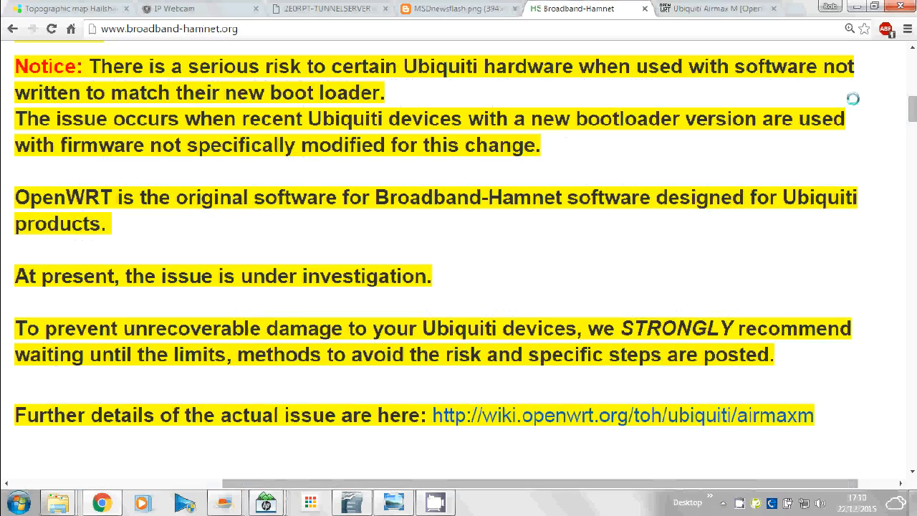
Step: Bring up the AirOS System settings and its firmware upload window
{"action": "right_click", "coordinate": [740, 503]}
{"action": "left_click", "coordinate": [772, 473]}
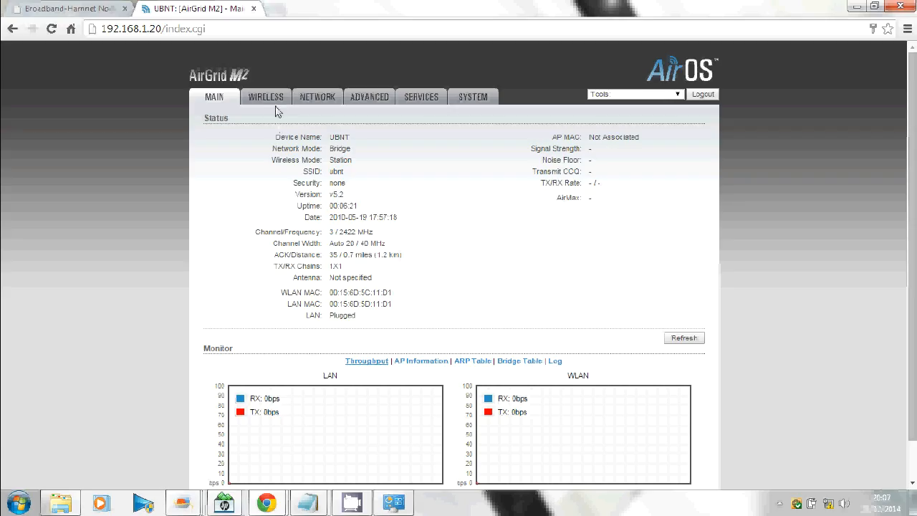
{"action": "left_click", "coordinate": [472, 98]}
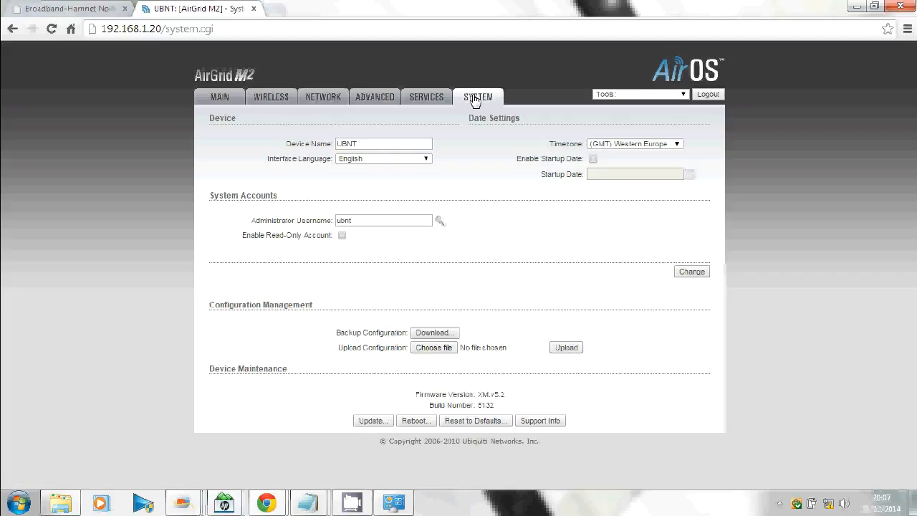
{"action": "left_click", "coordinate": [372, 421]}
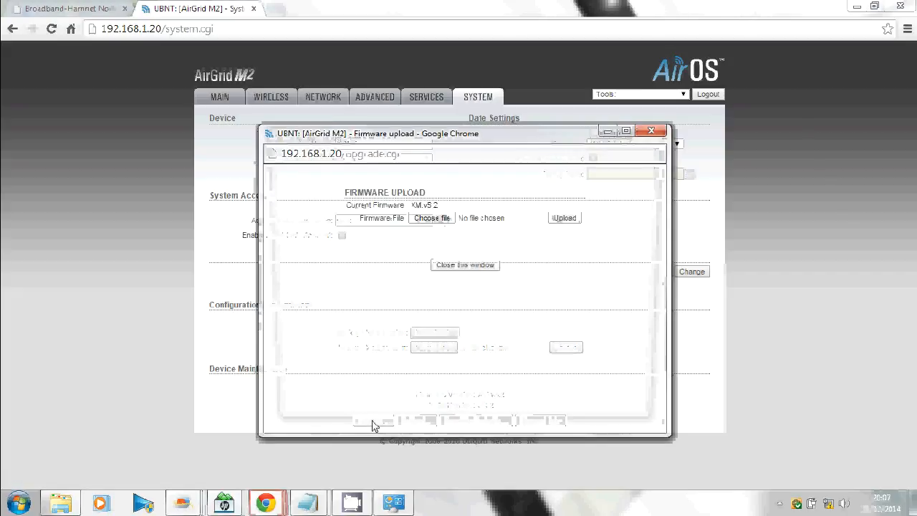
Step: Choose the bbhn-3.0.0 factory .bin from the Ubiquiti AirGrid M2 firmware folder and upload it
{"action": "left_click", "coordinate": [431, 218]}
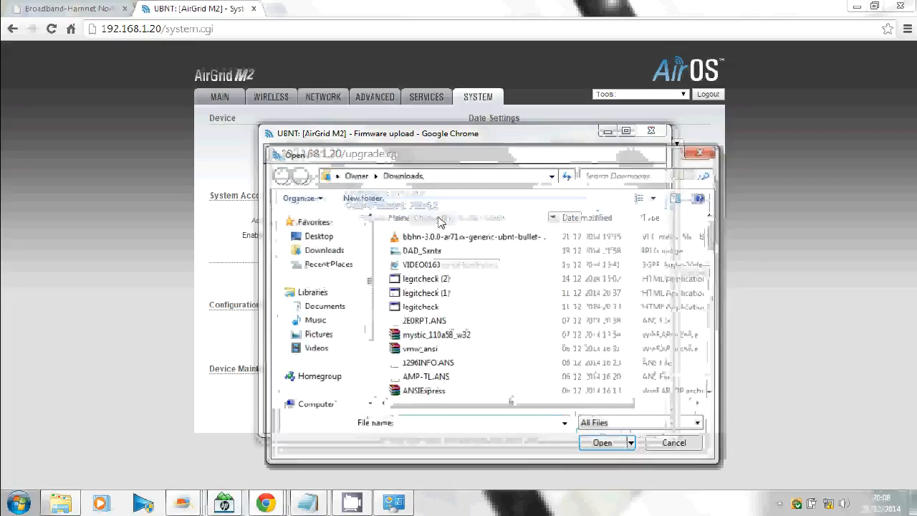
{"action": "left_click", "coordinate": [443, 177]}
{"action": "type", "text": "C:\\BBHN\\Firmware\\Ubiquiti AirGrid M2"}
{"action": "key", "text": "Return"}
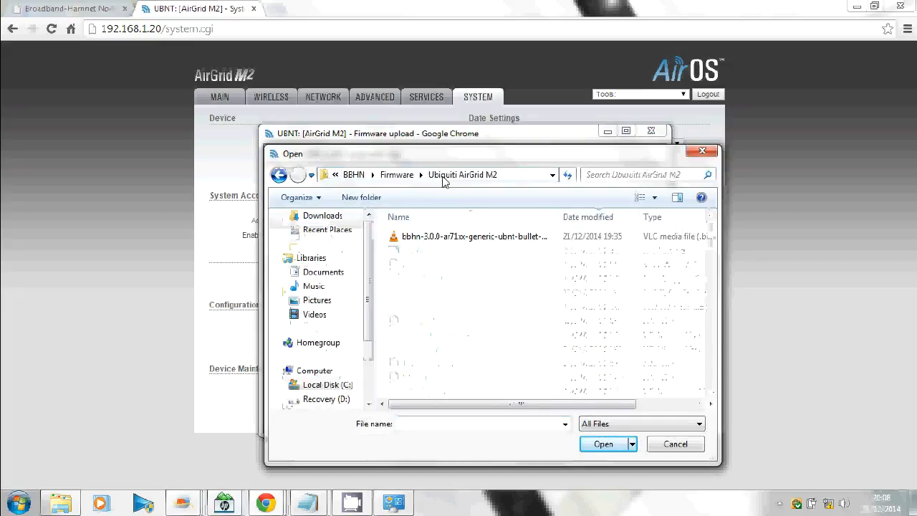
{"action": "left_click", "coordinate": [451, 244]}
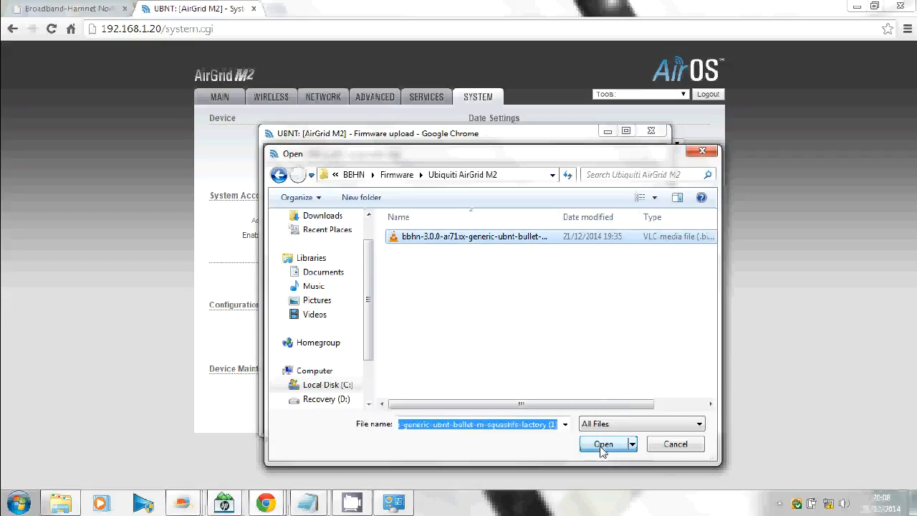
{"action": "left_click", "coordinate": [602, 444]}
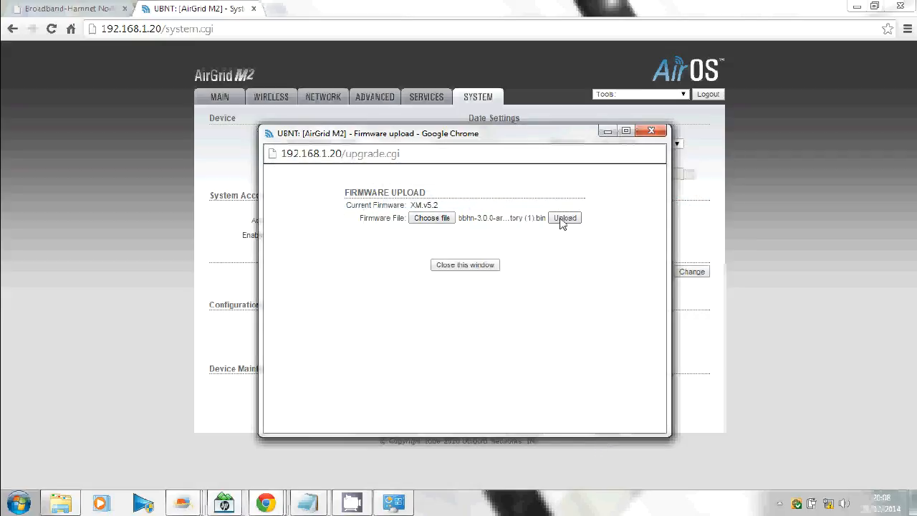
{"action": "left_click", "coordinate": [563, 218]}
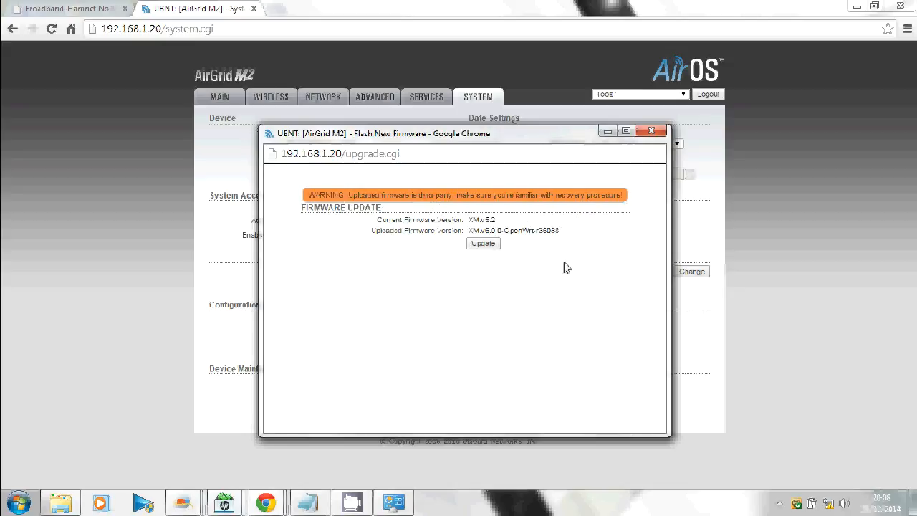
Step: Start flashing the uploaded XM.v6.0.0-OpenWrt-r36088 firmware onto the AirGrid M2
{"action": "left_click", "coordinate": [483, 244]}
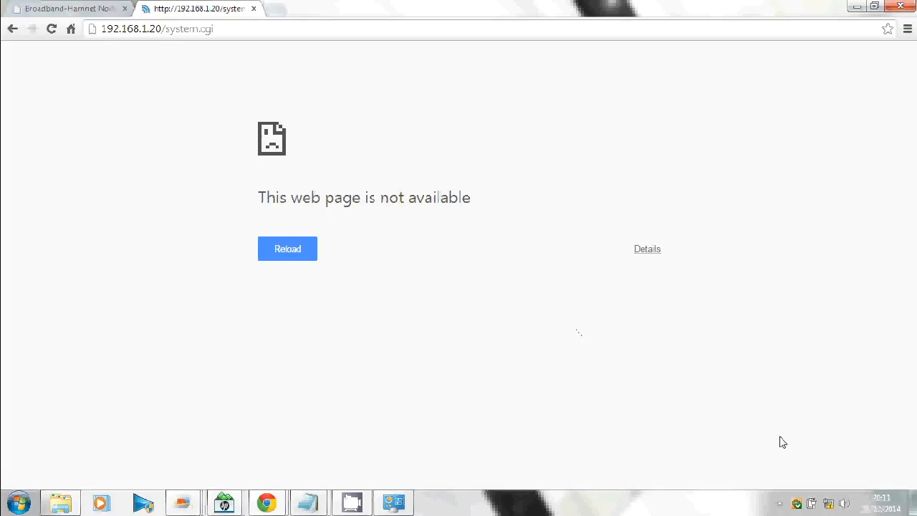
Step: Set the Local Area Connection's IPv4 to obtain IP and DNS addresses automatically
{"action": "right_click", "coordinate": [828, 502]}
{"action": "left_click", "coordinate": [823, 495]}
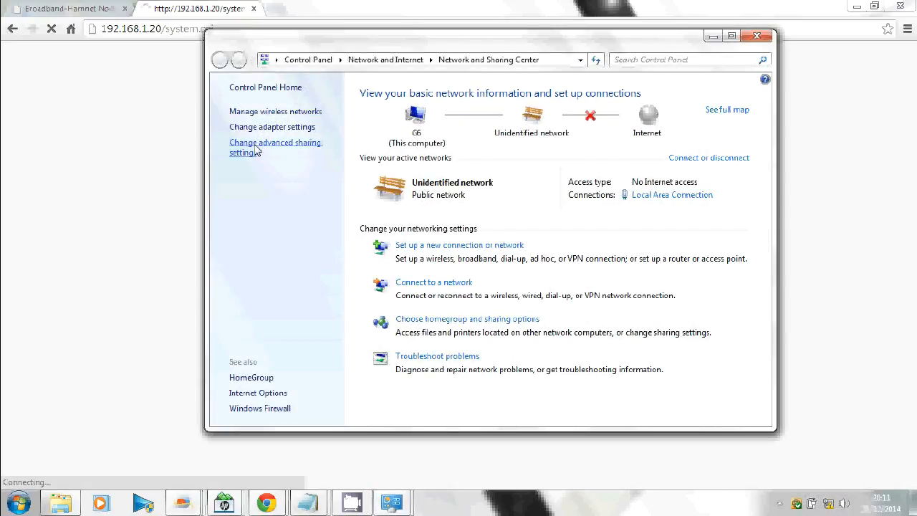
{"action": "left_click", "coordinate": [282, 129]}
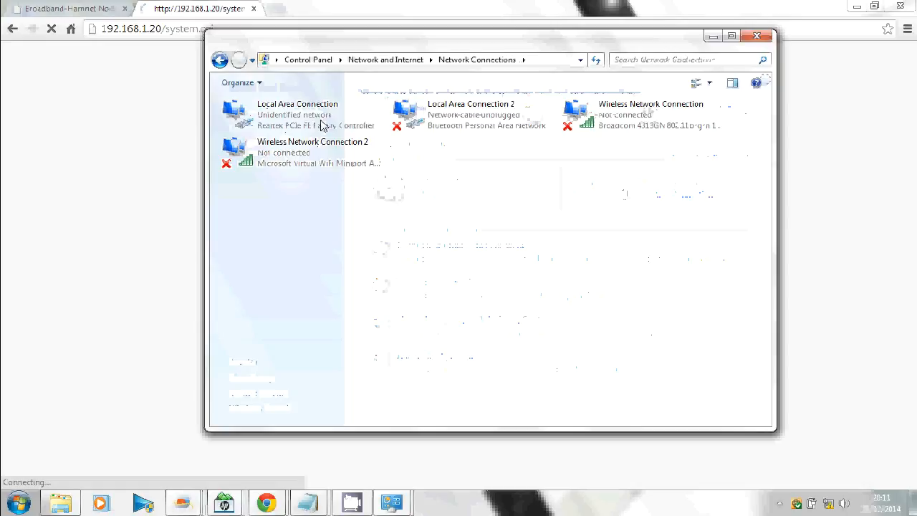
{"action": "right_click", "coordinate": [334, 114]}
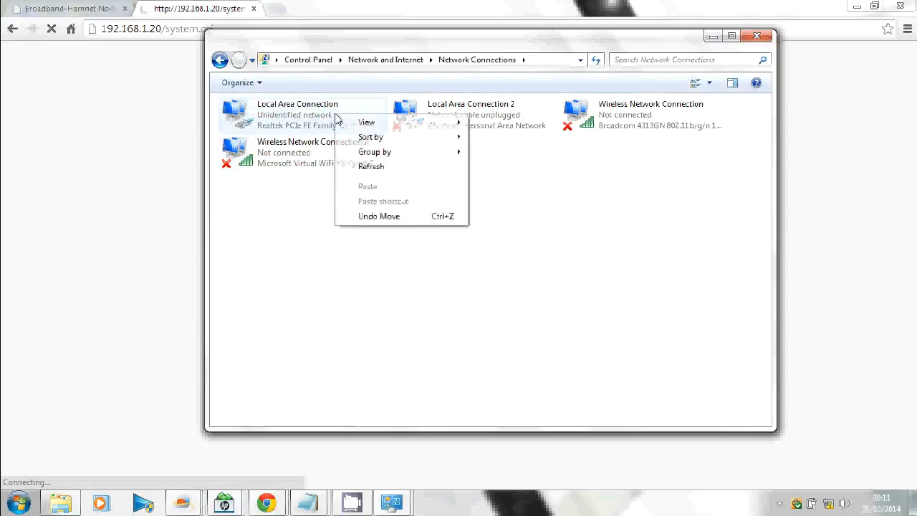
{"action": "right_click", "coordinate": [281, 102]}
{"action": "left_click", "coordinate": [333, 228]}
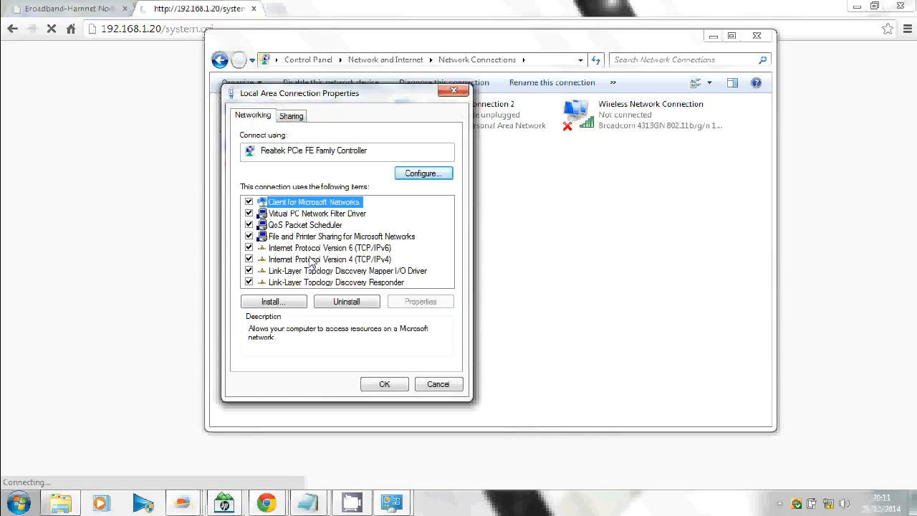
{"action": "left_click", "coordinate": [313, 260]}
{"action": "double_click", "coordinate": [313, 262]}
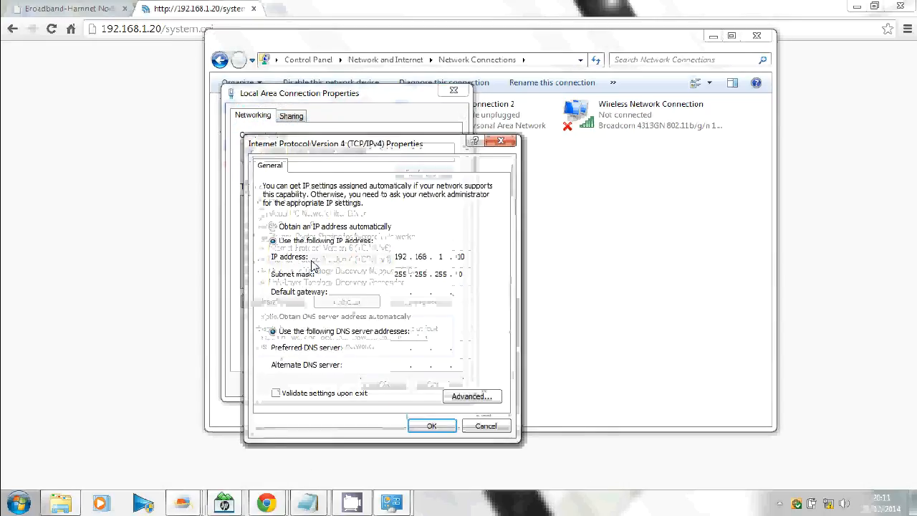
{"action": "left_click", "coordinate": [292, 227]}
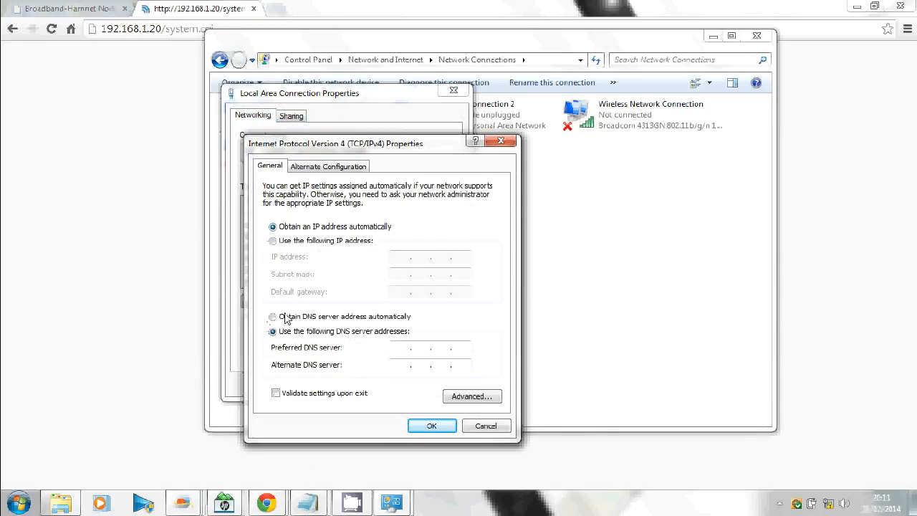
{"action": "left_click", "coordinate": [275, 316]}
{"action": "left_click", "coordinate": [432, 426]}
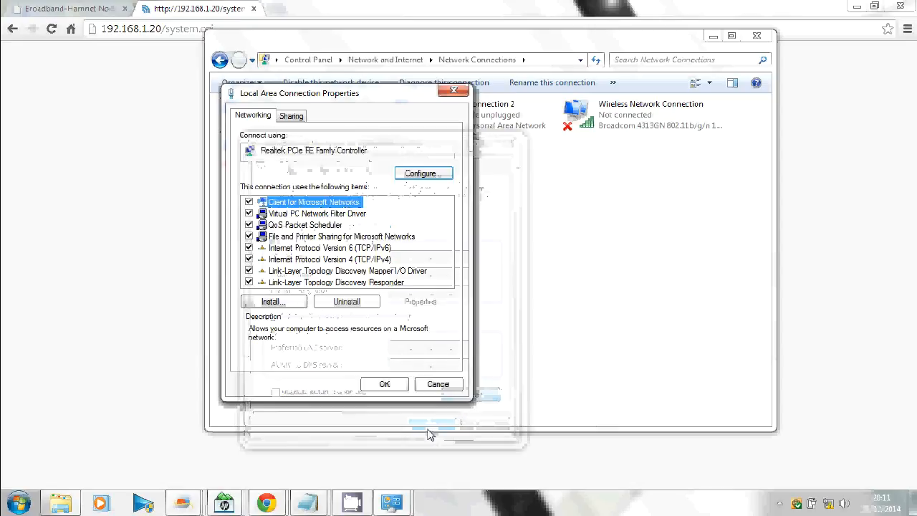
{"action": "left_click", "coordinate": [377, 387]}
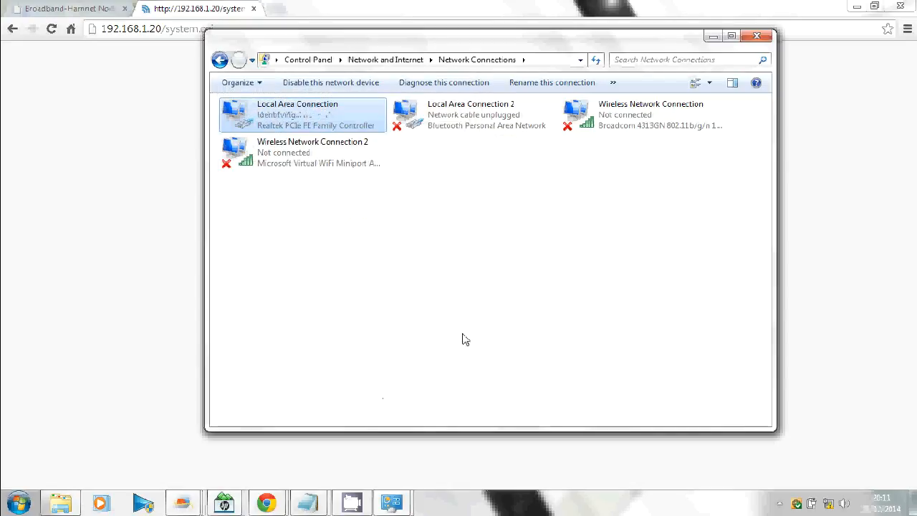
Step: Close the network connections window and make the new network a Home network
{"action": "left_click", "coordinate": [755, 36]}
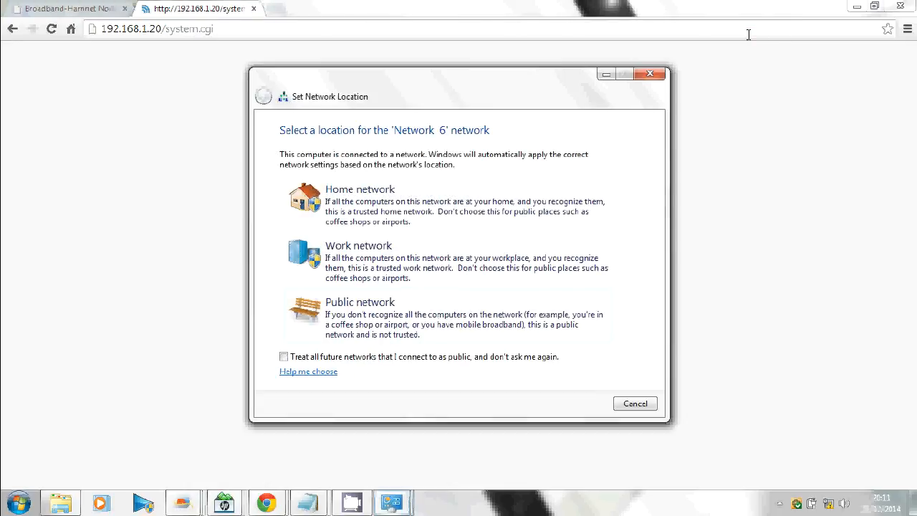
{"action": "left_click", "coordinate": [416, 194]}
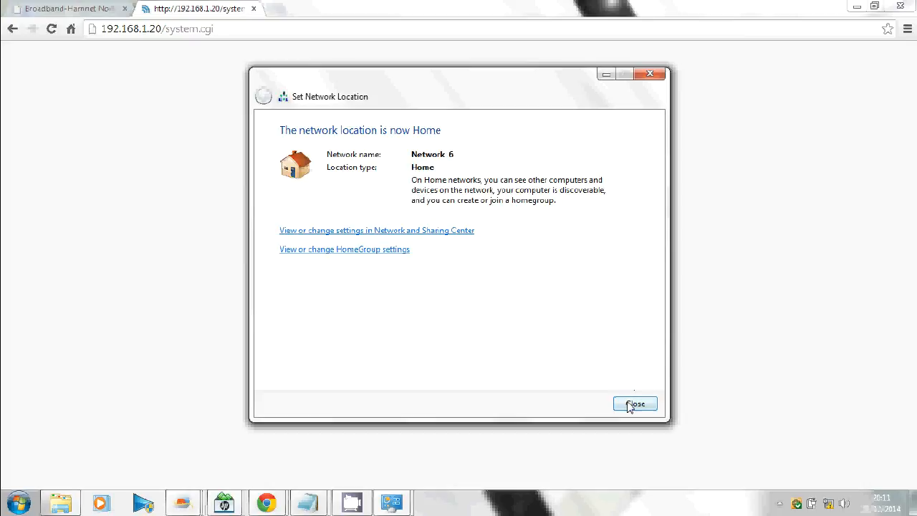
{"action": "left_click", "coordinate": [630, 405]}
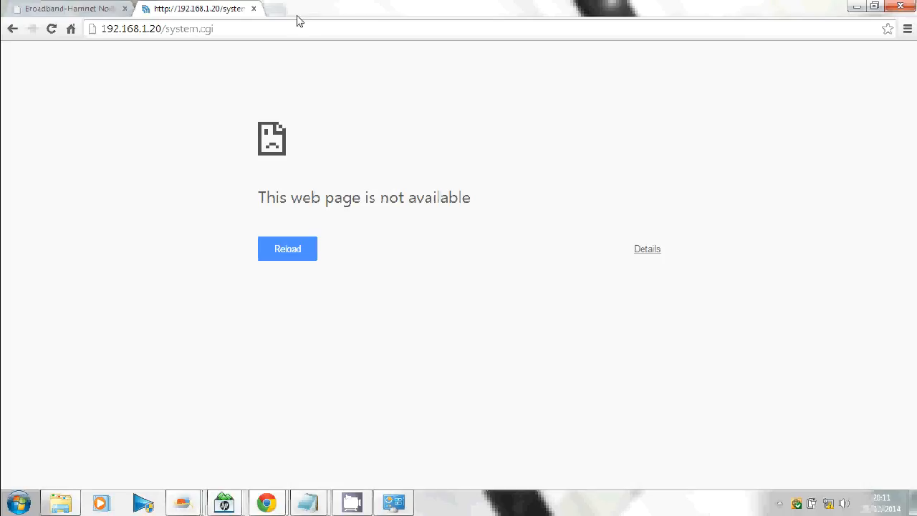
Step: Load the Broadband-Hamnet node admin page at localnode:8080
{"action": "left_click", "coordinate": [241, 29]}
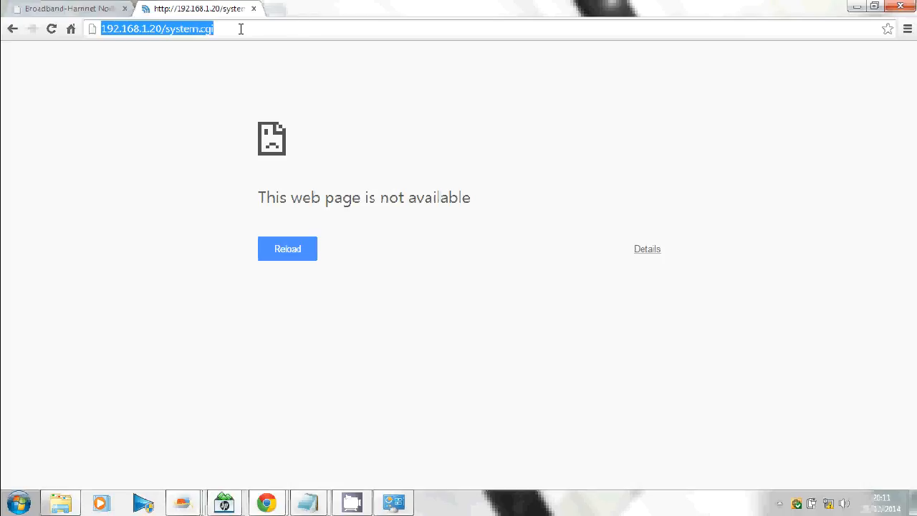
{"action": "key", "text": "Return"}
{"action": "type", "text": "localnode:8080"}
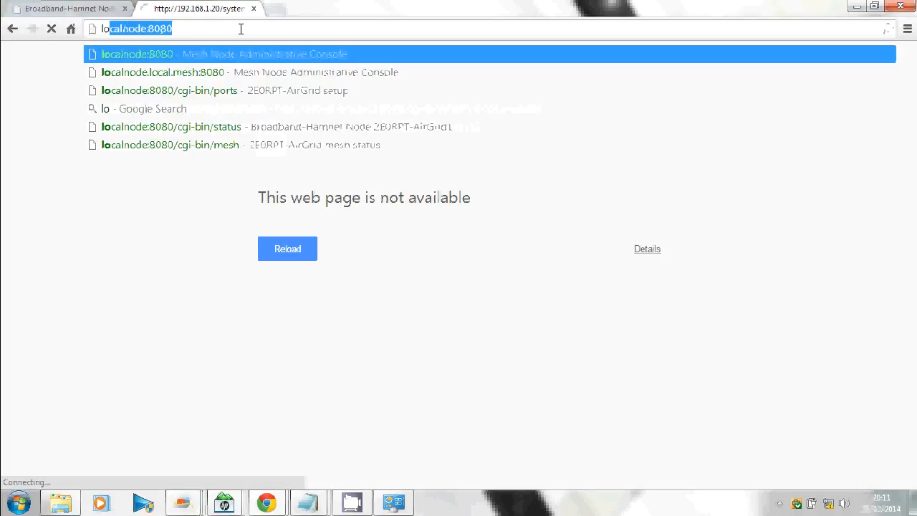
{"action": "key", "text": "End"}
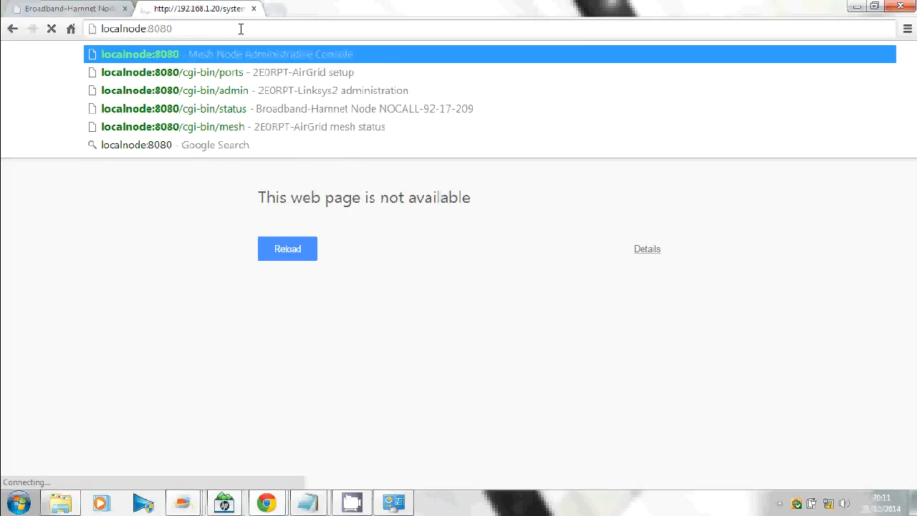
{"action": "key", "text": "Return"}
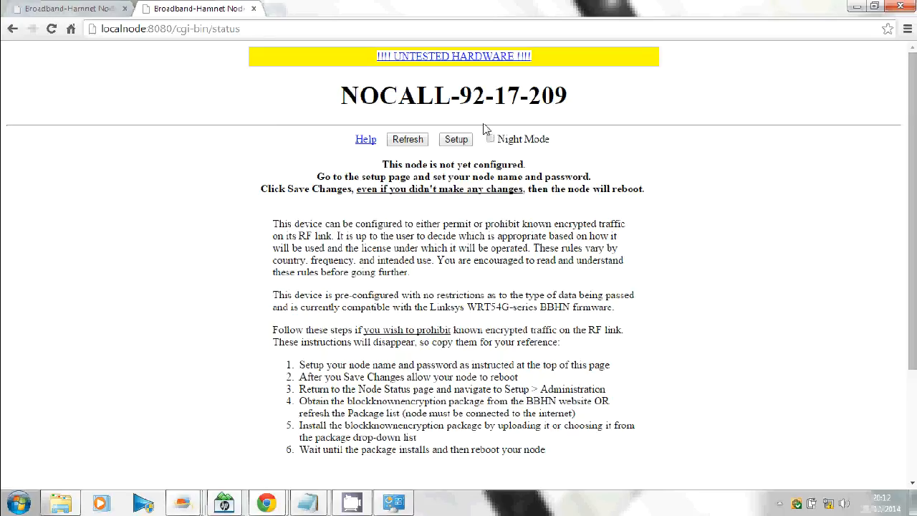
Step: Log in to the node's Setup as root with the default node password
{"action": "left_click", "coordinate": [459, 142]}
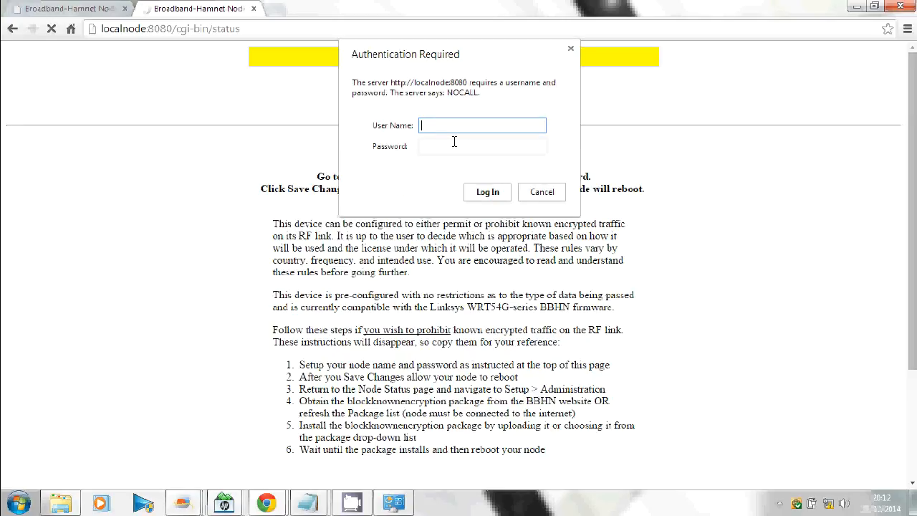
{"action": "type", "text": "root"}
{"action": "key", "text": "Tab"}
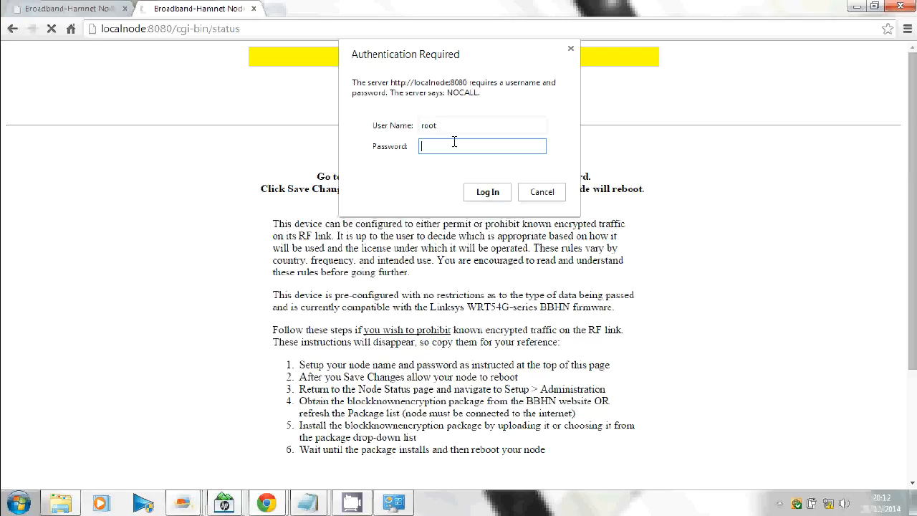
{"action": "type", "text": "hsmm"}
{"action": "left_click", "coordinate": [487, 192]}
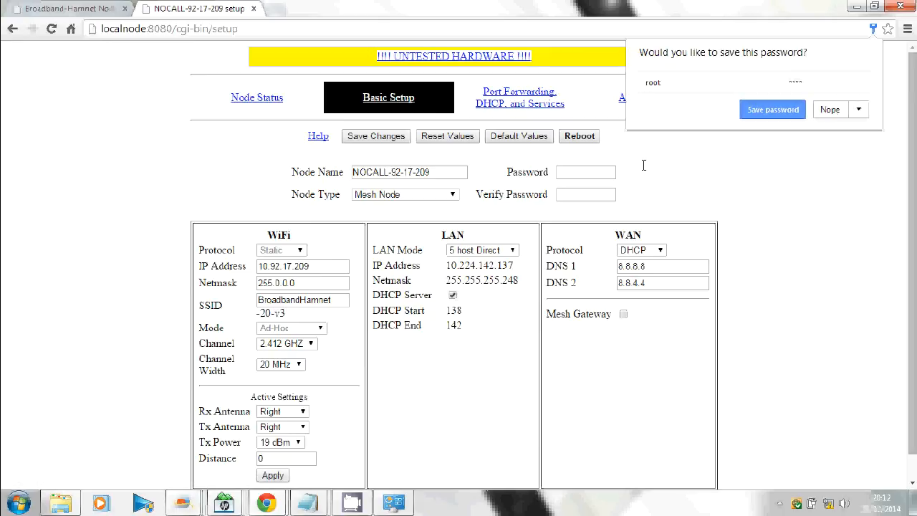
Step: Rename the node from NOCALL-92-17-209 to 2E0RPT-AirGrid2
{"action": "left_click", "coordinate": [829, 110]}
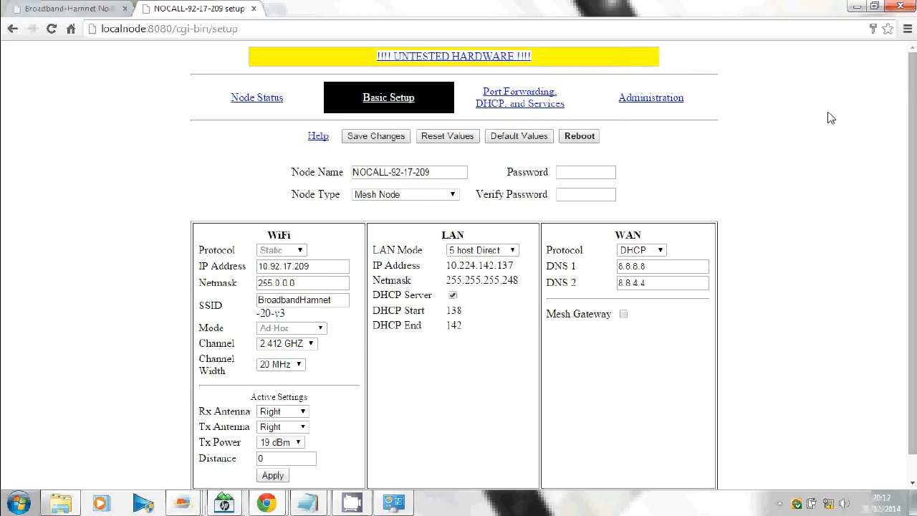
{"action": "left_click_drag", "start_coordinate": [434, 171], "coordinate": [193, 176]}
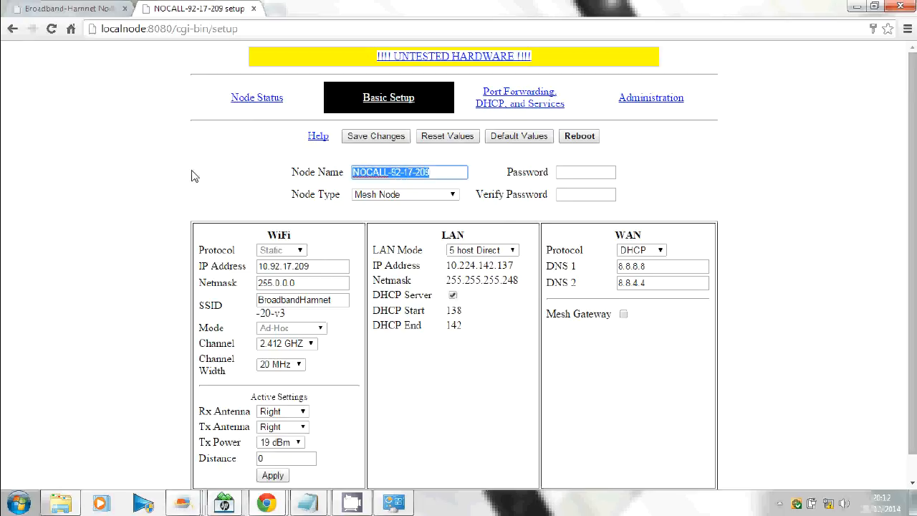
{"action": "type", "text": "2E"}
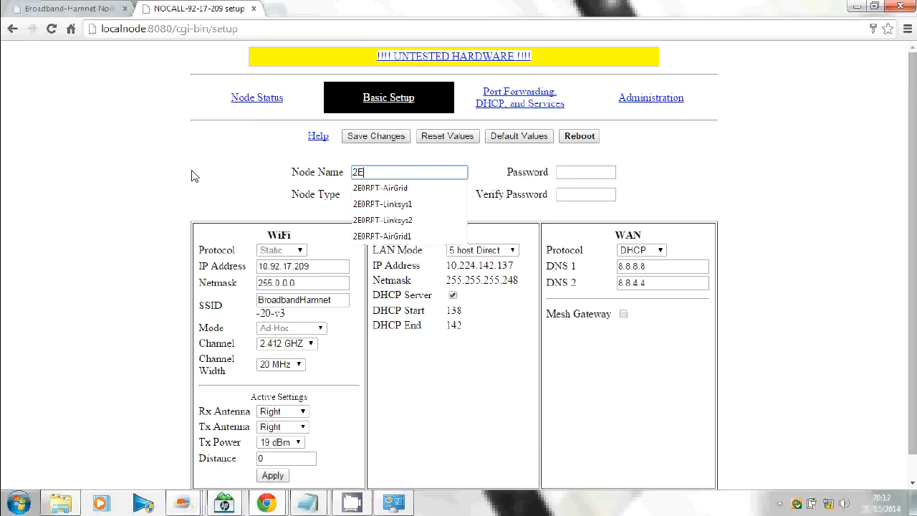
{"action": "type", "text": "0RPT-AirGrid1"}
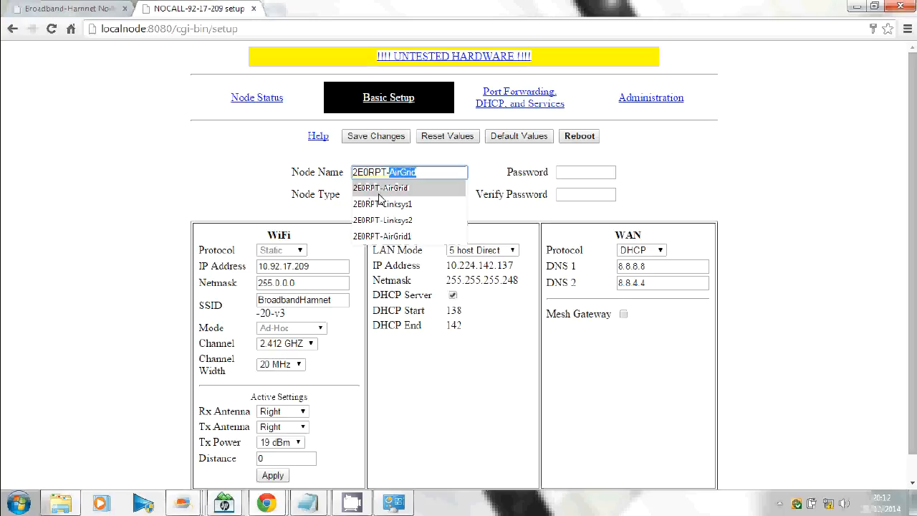
{"action": "left_click", "coordinate": [401, 237]}
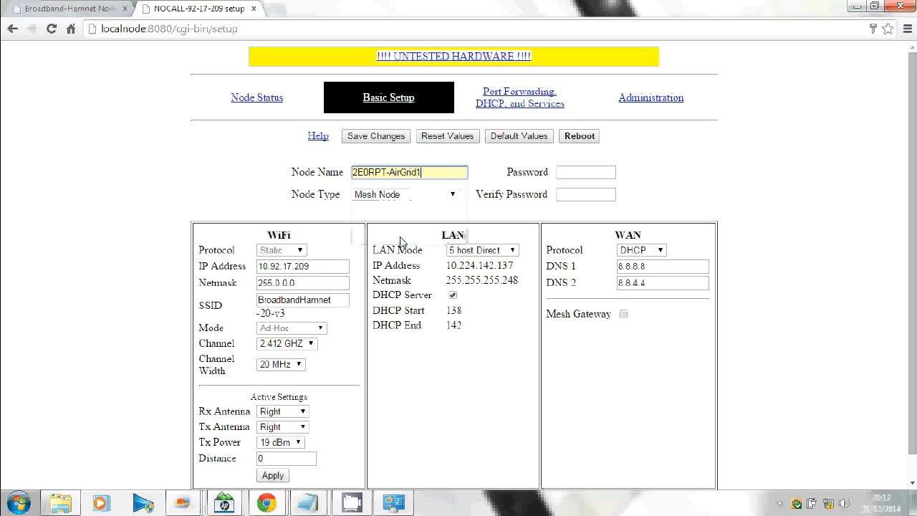
{"action": "left_click", "coordinate": [436, 172]}
{"action": "key", "text": "BackSpace"}
{"action": "type", "text": "2"}
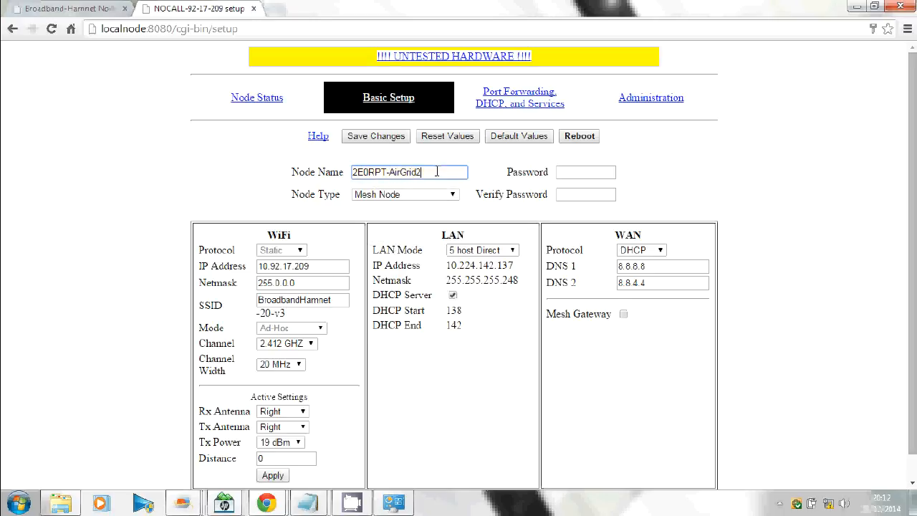
Step: Enter the new node password in both password fields and save the settings
{"action": "left_click", "coordinate": [582, 172]}
{"action": "type", "text": "•"}
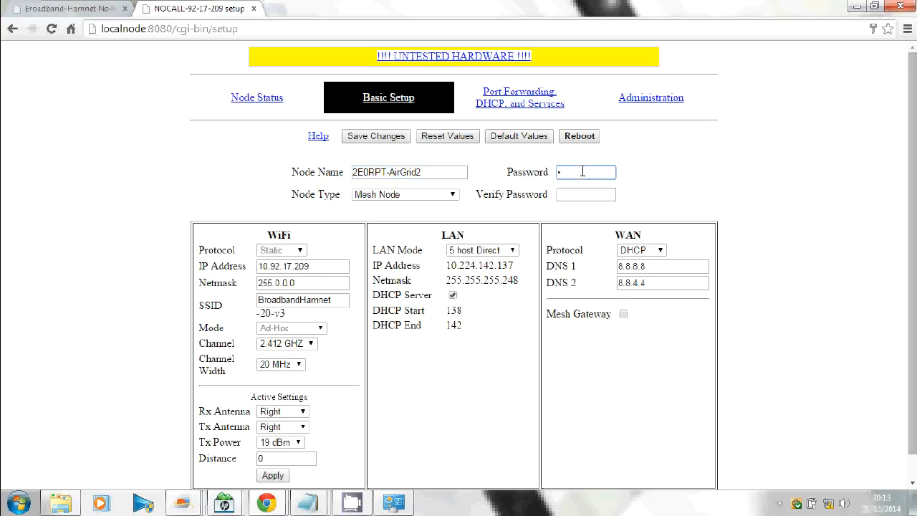
{"action": "type", "text": "•••••••••"}
{"action": "left_click", "coordinate": [592, 193]}
{"action": "type", "text": "••••••••••"}
{"action": "left_click", "coordinate": [380, 141]}
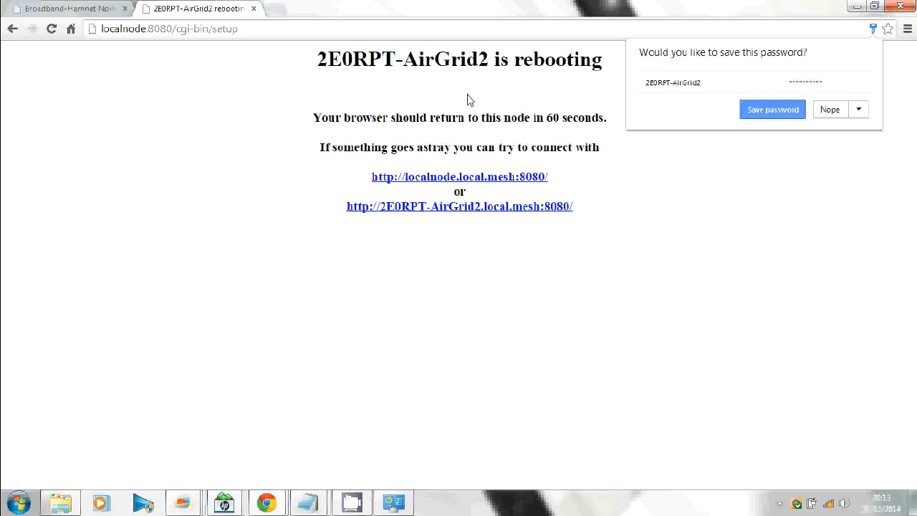
Step: Decline Chrome's offer to store the new node password
{"action": "left_click", "coordinate": [834, 111]}
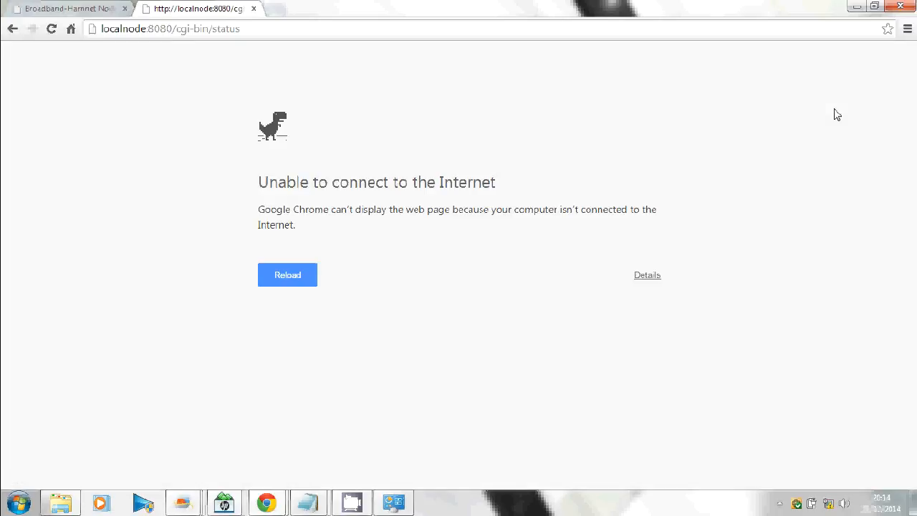
Step: Reload the node at localnode:8080 and view its Mesh Status with both Linksys neighbors
{"action": "left_click_drag", "start_coordinate": [172, 28], "coordinate": [338, 27]}
{"action": "key", "text": "BackSpace"}
{"action": "key", "text": "Return"}
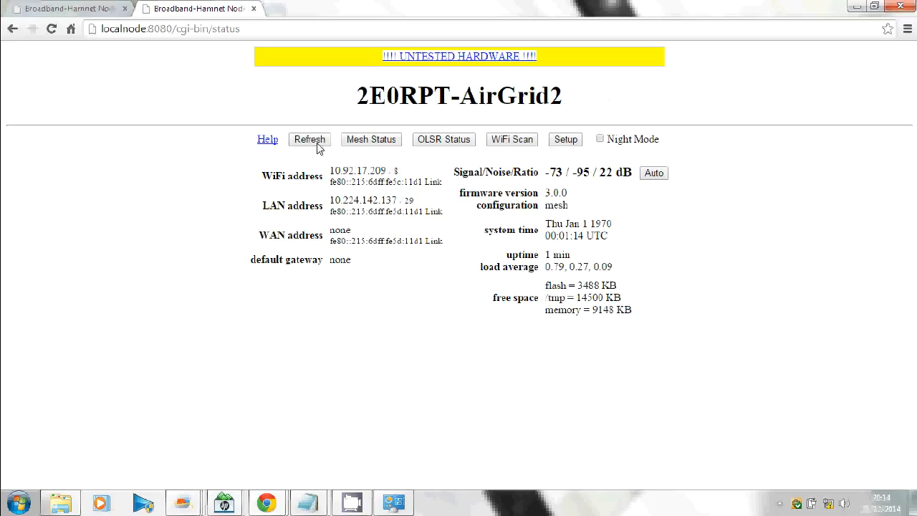
{"action": "left_click", "coordinate": [371, 141]}
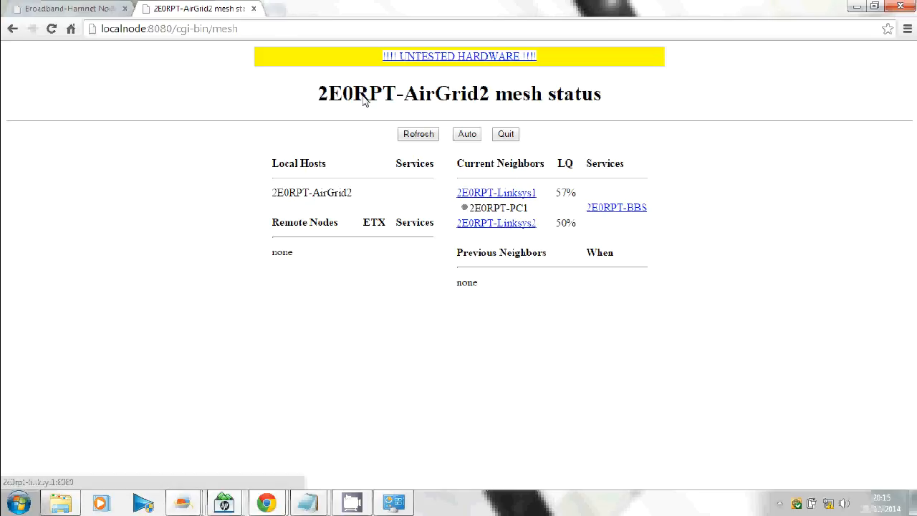
Step: Open a new maximized tab and run a Google search for 'anything'
{"action": "double_click", "coordinate": [282, 19]}
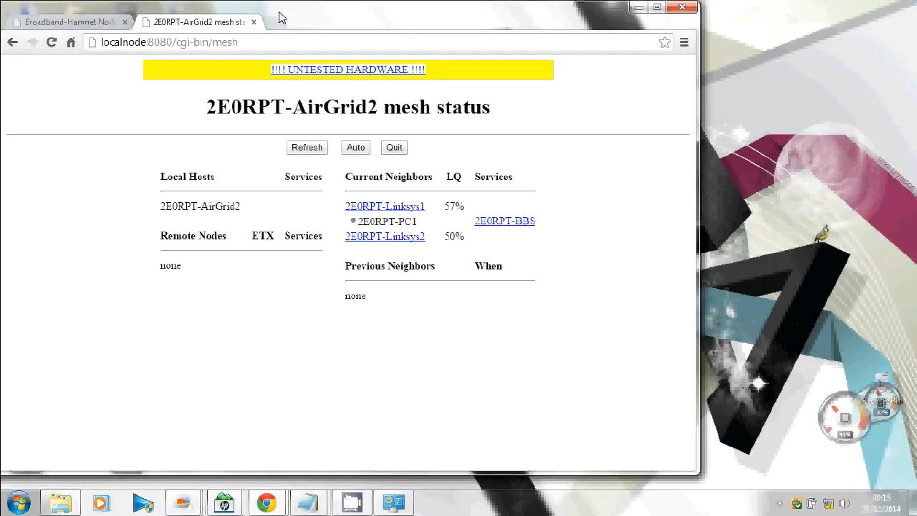
{"action": "left_click", "coordinate": [279, 23]}
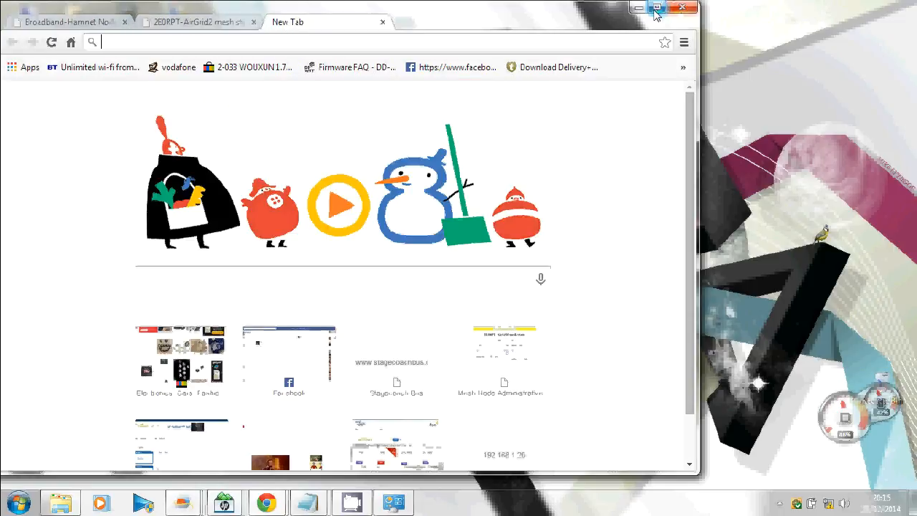
{"action": "left_click", "coordinate": [656, 8]}
{"action": "left_click", "coordinate": [371, 254]}
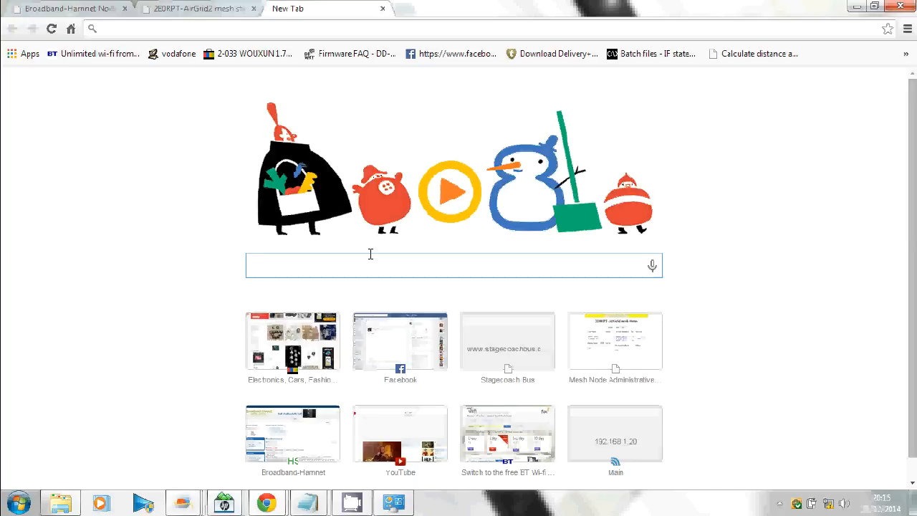
{"action": "type", "text": "anything"}
{"action": "key", "text": "Return"}
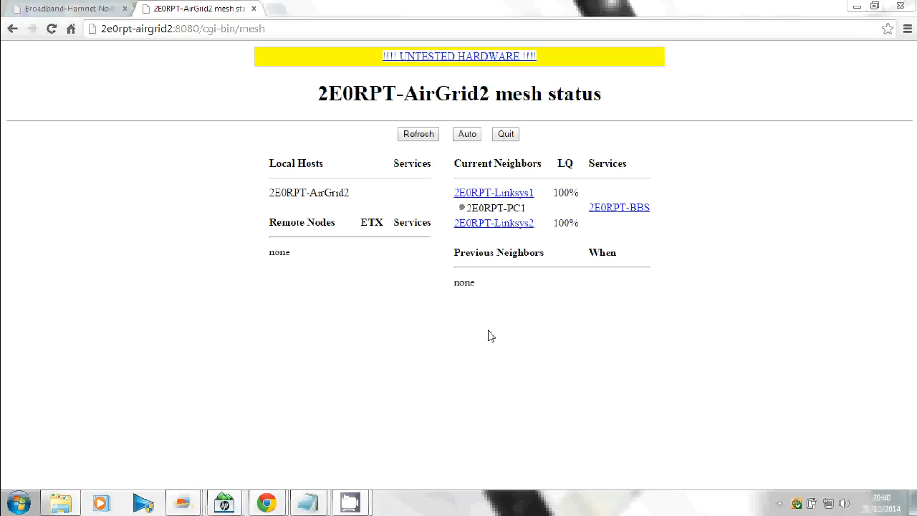
Step: Log in to 2E0RPT-AirGrid2's Basic Setup as root and let Chrome remember the login
{"action": "left_click", "coordinate": [507, 135]}
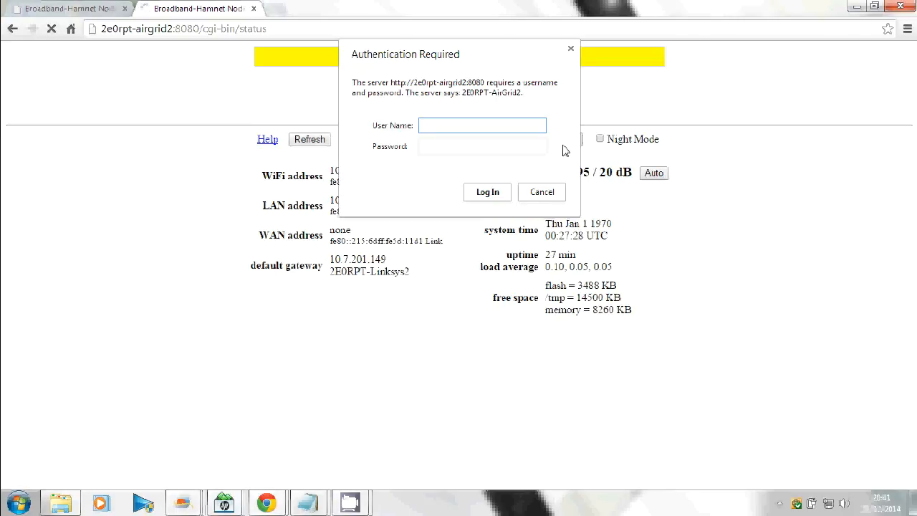
{"action": "type", "text": "root"}
{"action": "key", "text": "Tab"}
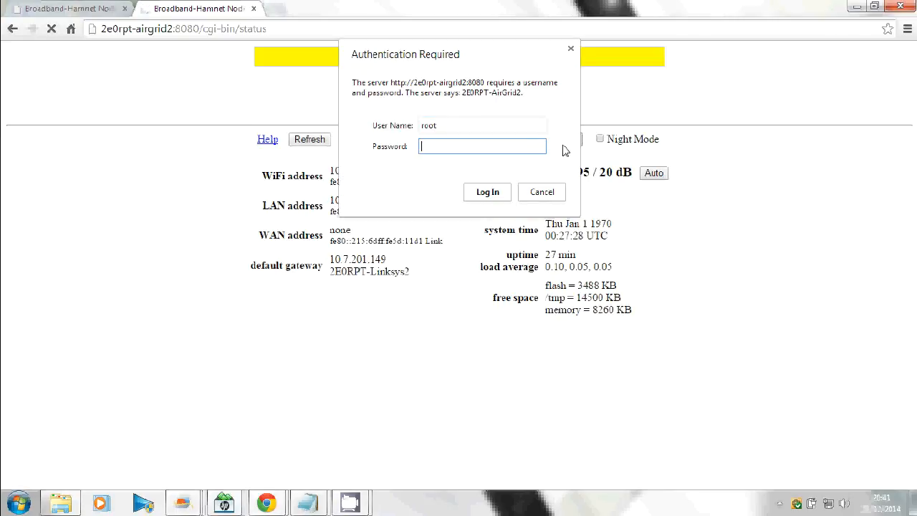
{"action": "type", "text": "*********"}
{"action": "key", "text": "Return"}
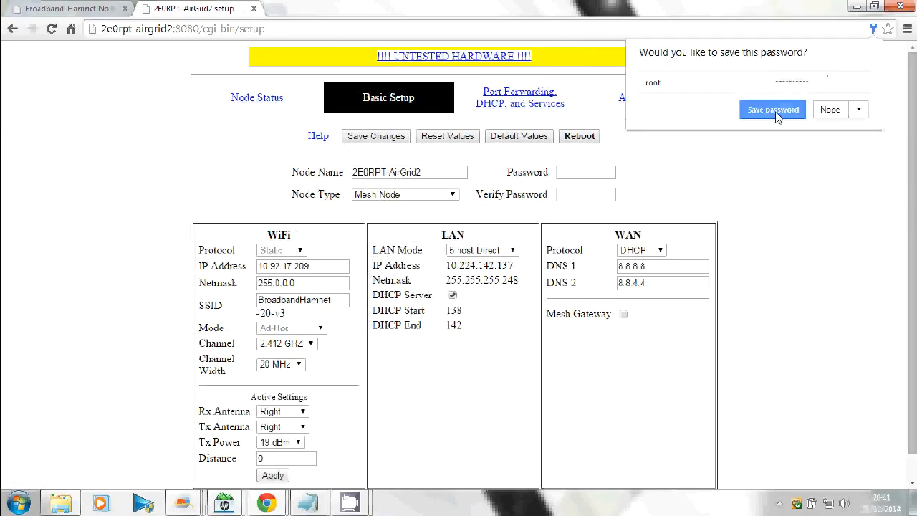
{"action": "left_click", "coordinate": [778, 113]}
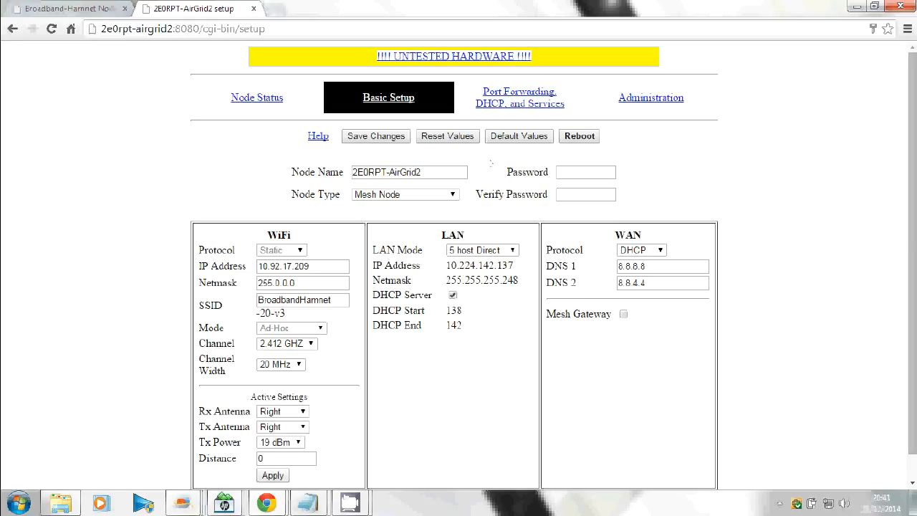
{"action": "scroll", "coordinate": [914, 177], "scroll_direction": "down", "scroll_amount": 1}
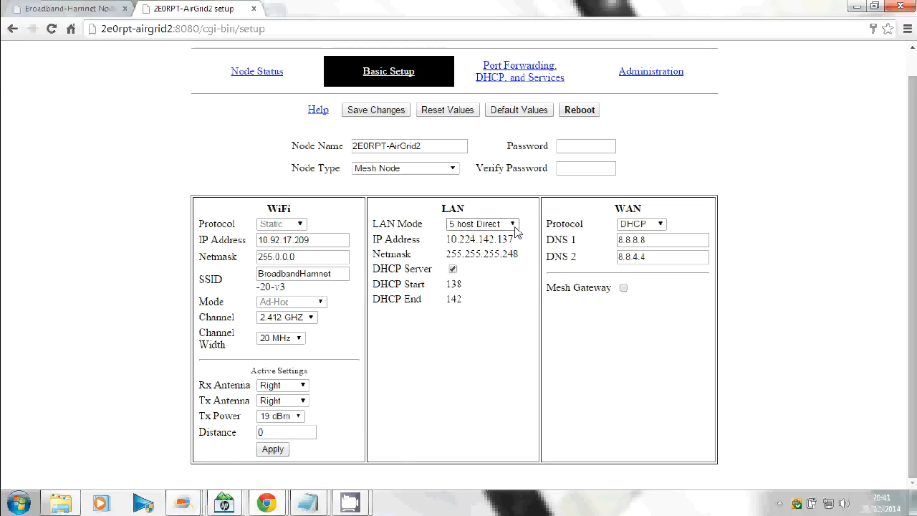
Step: Keep LAN mode at 5 host Direct and go to the Port Forwarding, DHCP, and Services page
{"action": "left_click", "coordinate": [515, 227]}
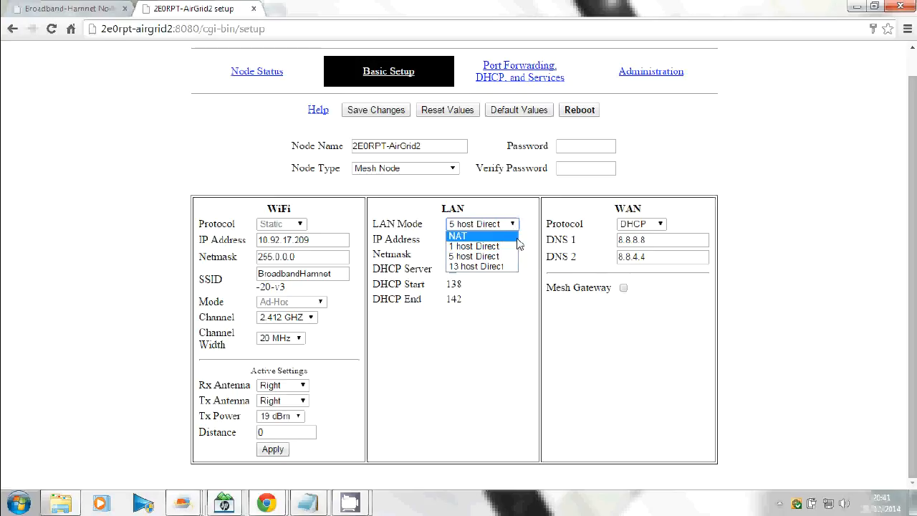
{"action": "left_click", "coordinate": [501, 257]}
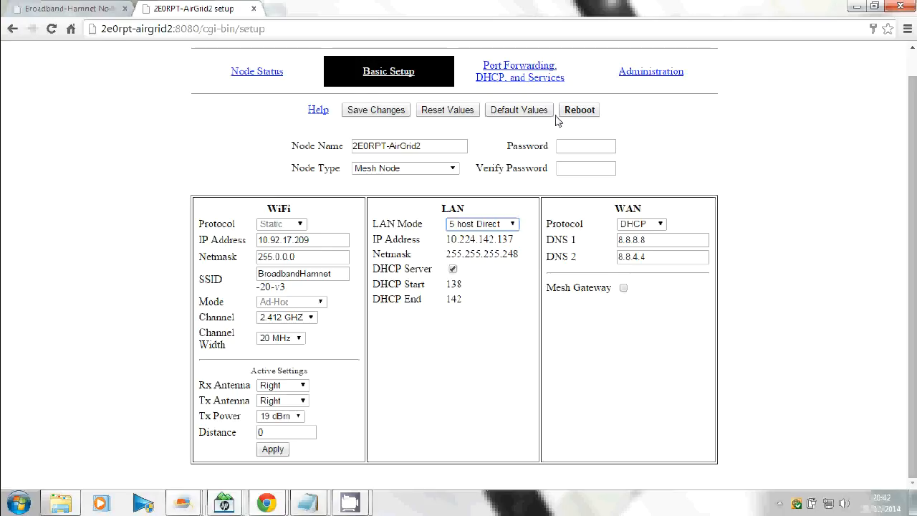
{"action": "left_click", "coordinate": [518, 72]}
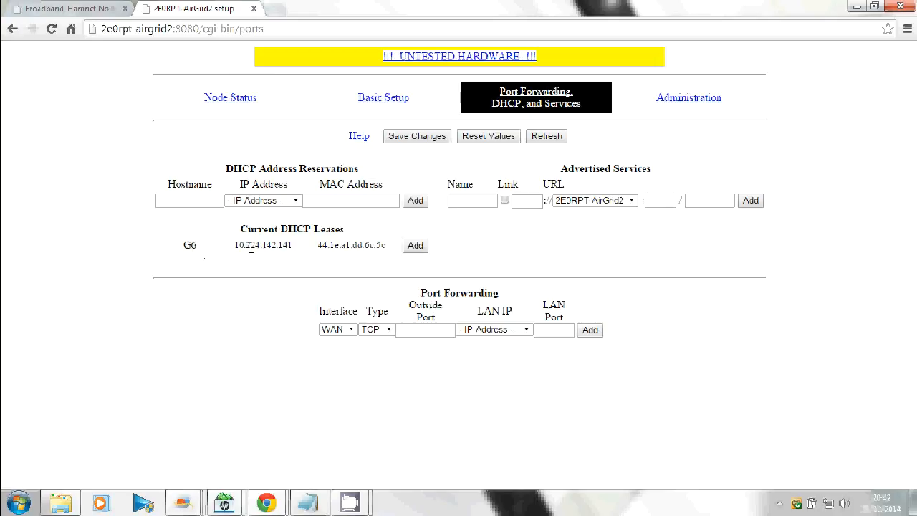
Step: Turn the G6 lease at 10.224.142.141 into a reservation named 2E0RPT-PC2 and save
{"action": "left_click", "coordinate": [412, 248]}
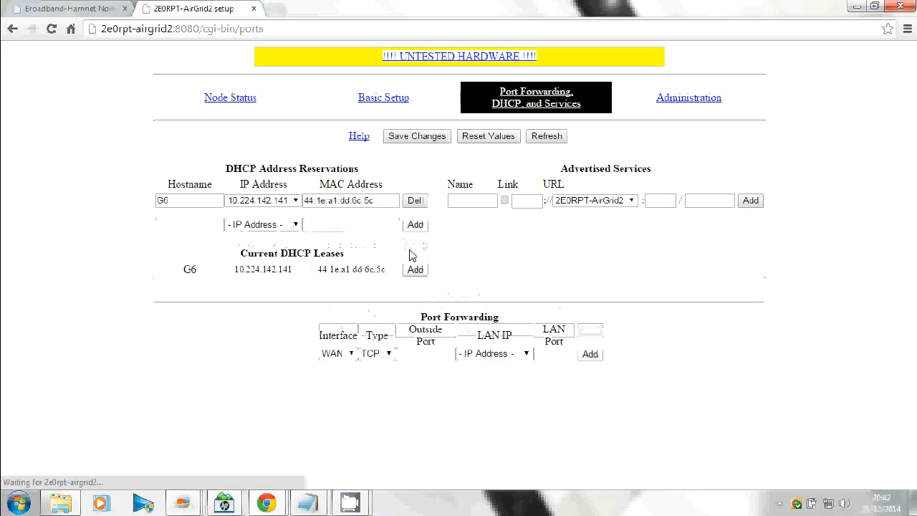
{"action": "left_click", "coordinate": [185, 202]}
{"action": "left_click_drag", "start_coordinate": [185, 202], "coordinate": [139, 205]}
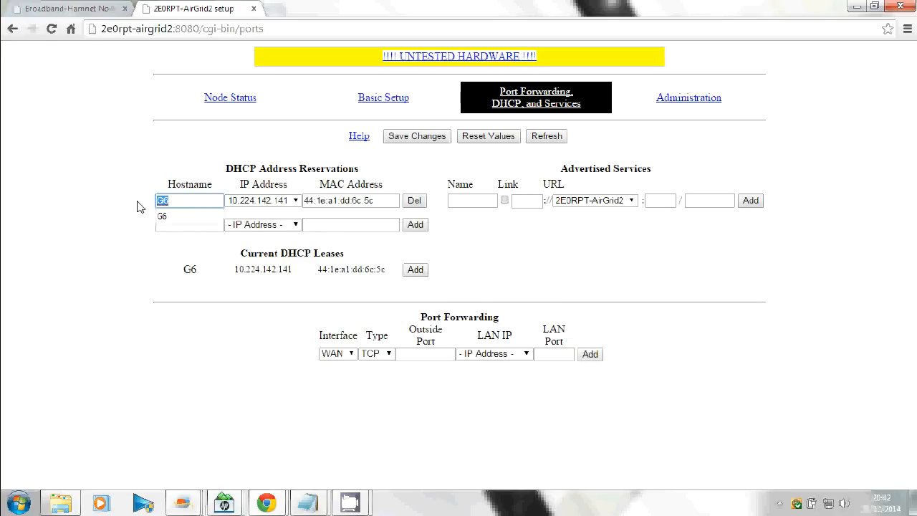
{"action": "type", "text": "2E0RPT-PC2"}
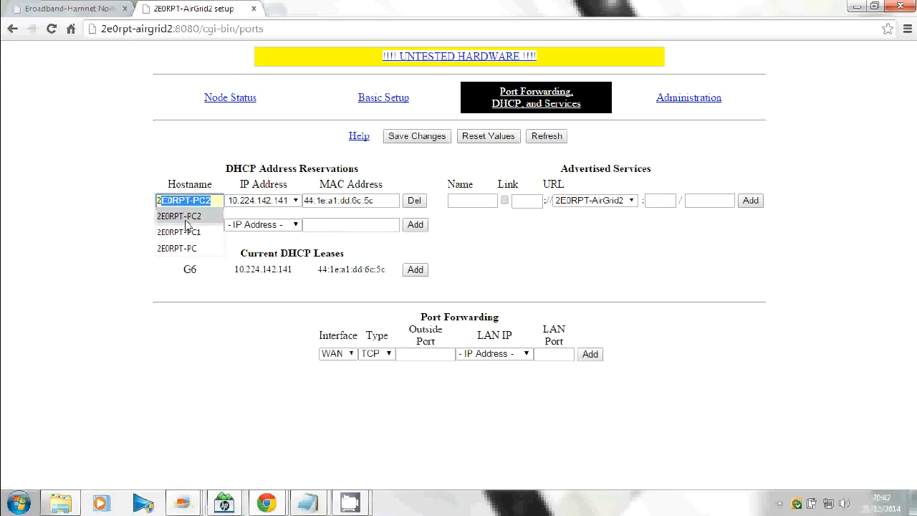
{"action": "left_click", "coordinate": [186, 221]}
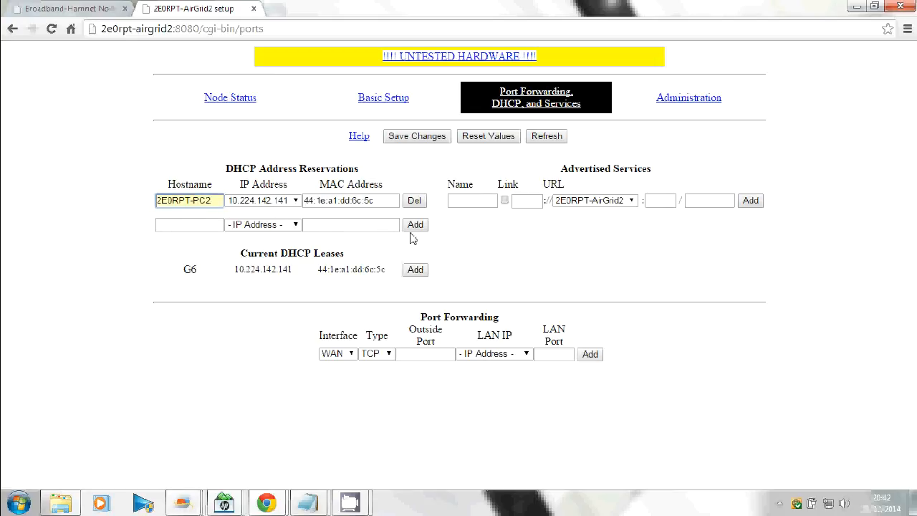
{"action": "left_click", "coordinate": [432, 139]}
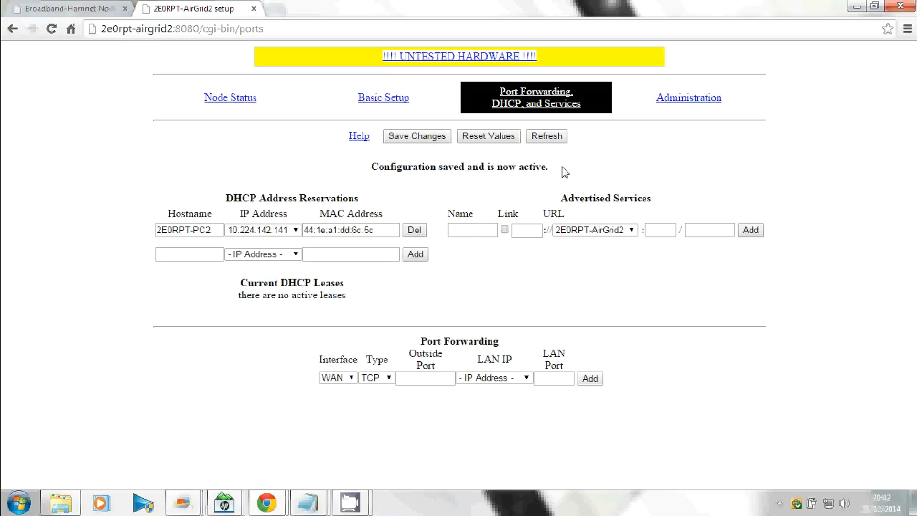
Step: View AirGrid2's mesh status, then Linksys1's, showing 2E0RPT-AirGrid2 at 94% with host 2E0RPT-PC2
{"action": "left_click", "coordinate": [235, 98]}
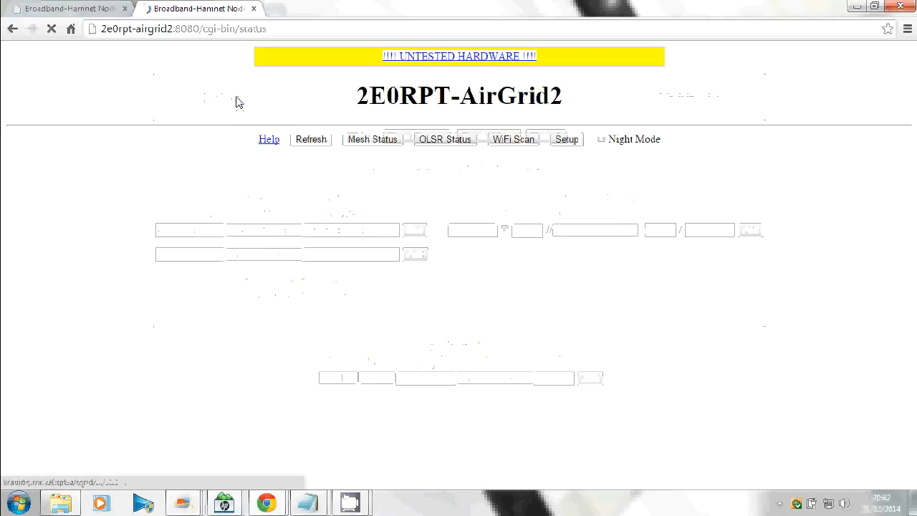
{"action": "left_click", "coordinate": [361, 138]}
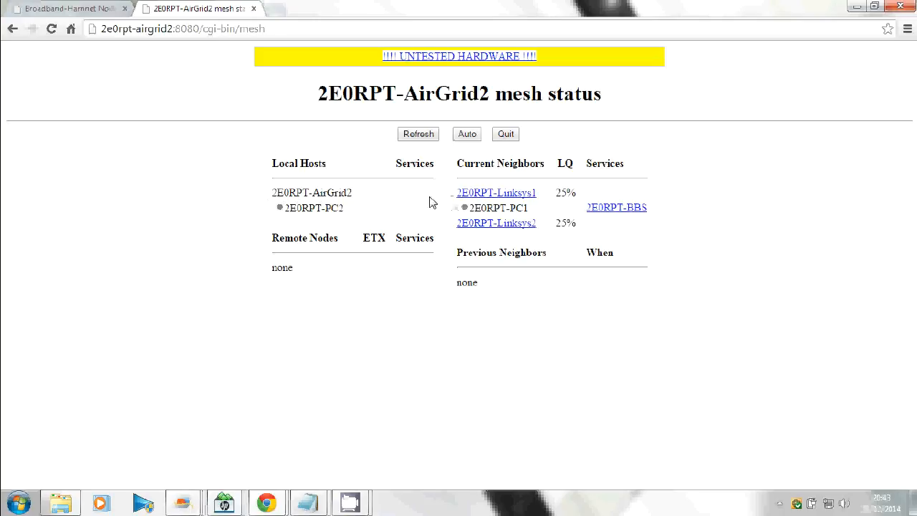
{"action": "left_click", "coordinate": [503, 194]}
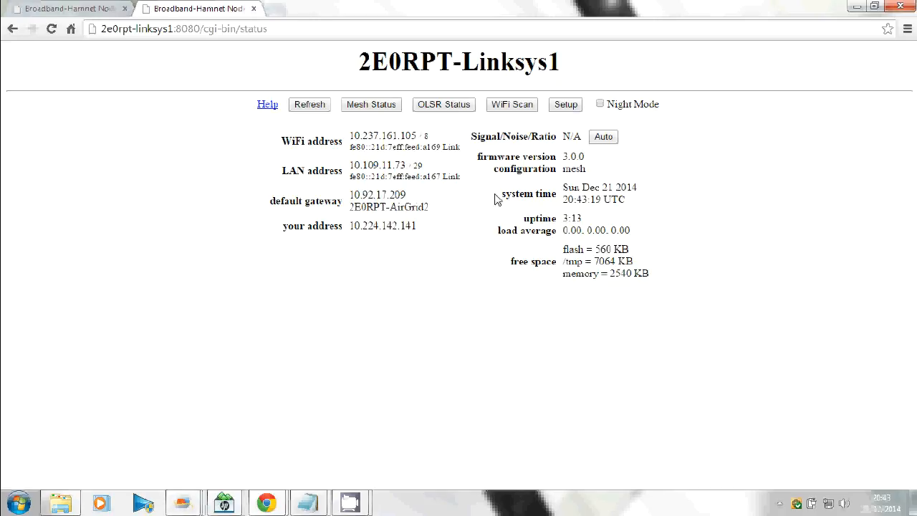
{"action": "left_click", "coordinate": [366, 107]}
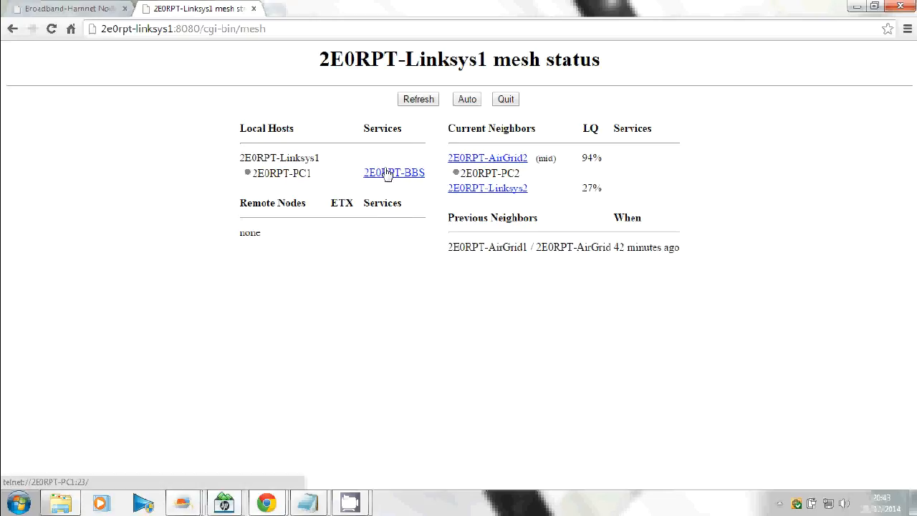
Step: Go to 2E0RPT-Linksys2's Setup and log in to reach its Basic Setup page
{"action": "left_click", "coordinate": [493, 190]}
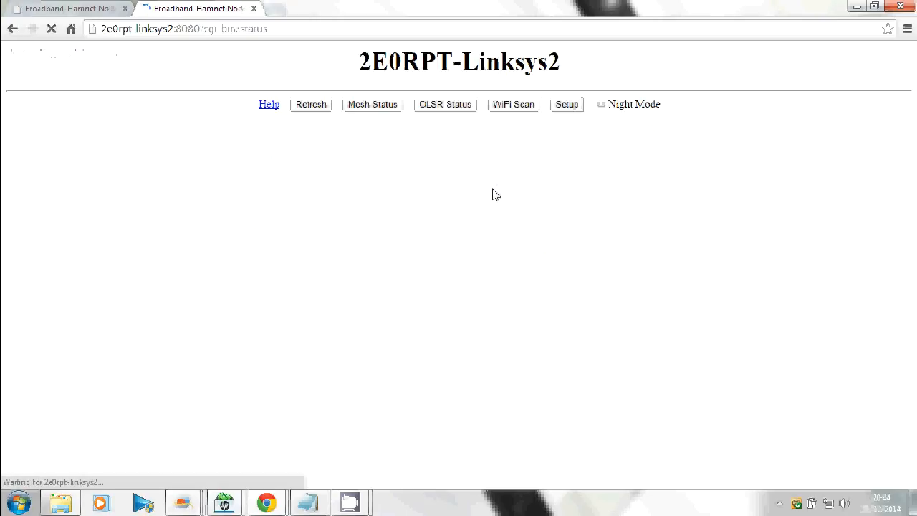
{"action": "left_click", "coordinate": [565, 109]}
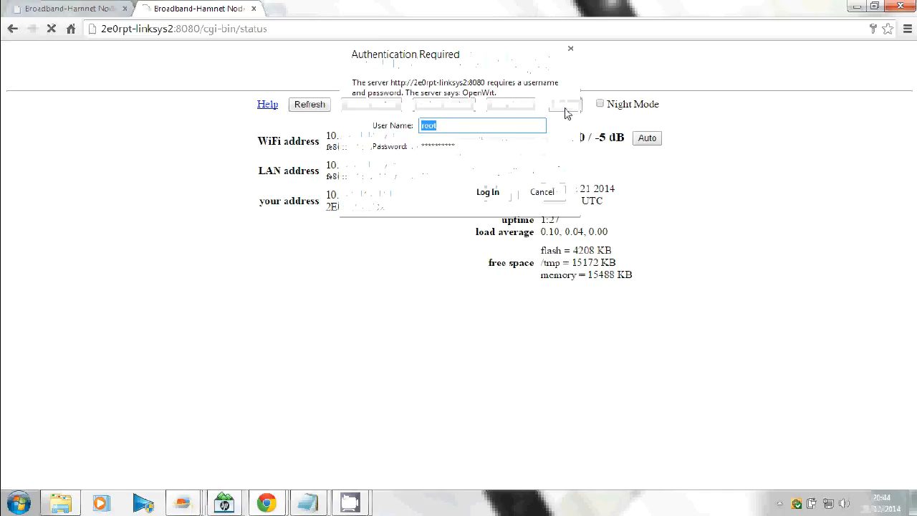
{"action": "left_click", "coordinate": [489, 187]}
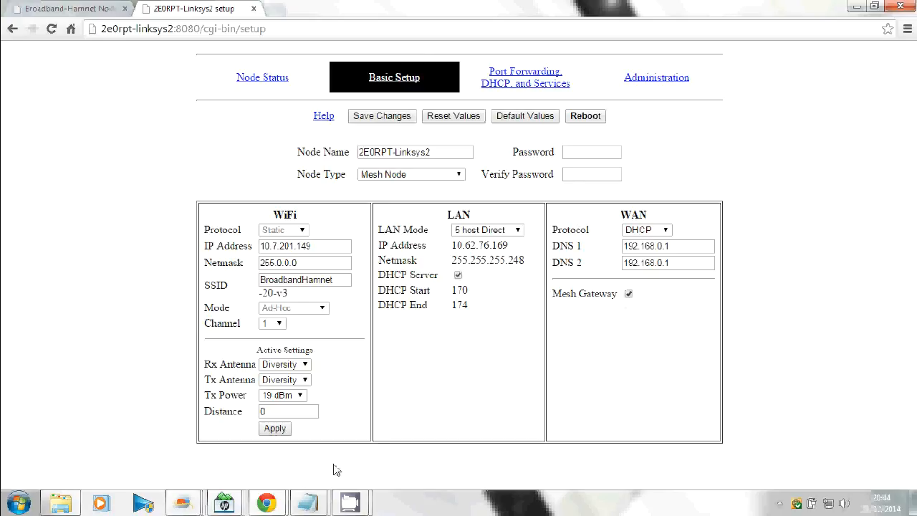
{"action": "mouse_move", "coordinate": [272, 503]}
{"action": "mouse_move", "coordinate": [472, 437]}
{"action": "mouse_move", "coordinate": [351, 506]}
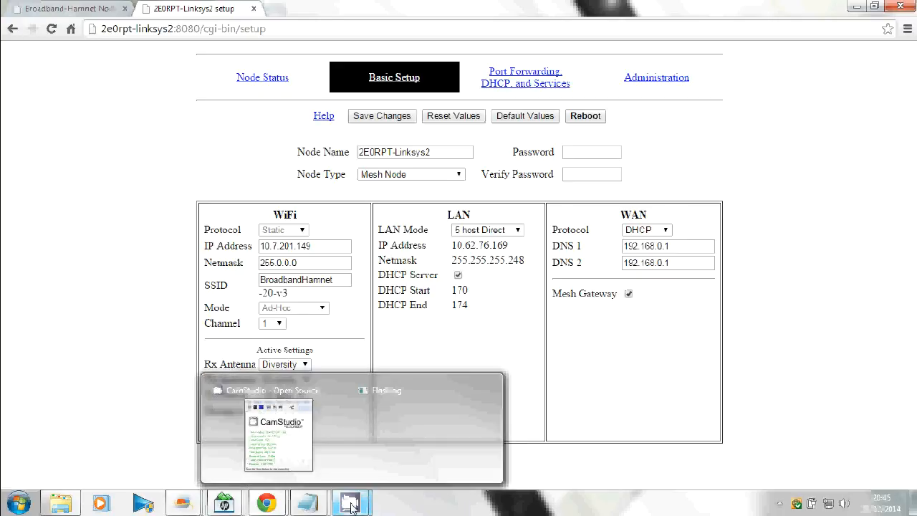
{"action": "left_click", "coordinate": [783, 507]}
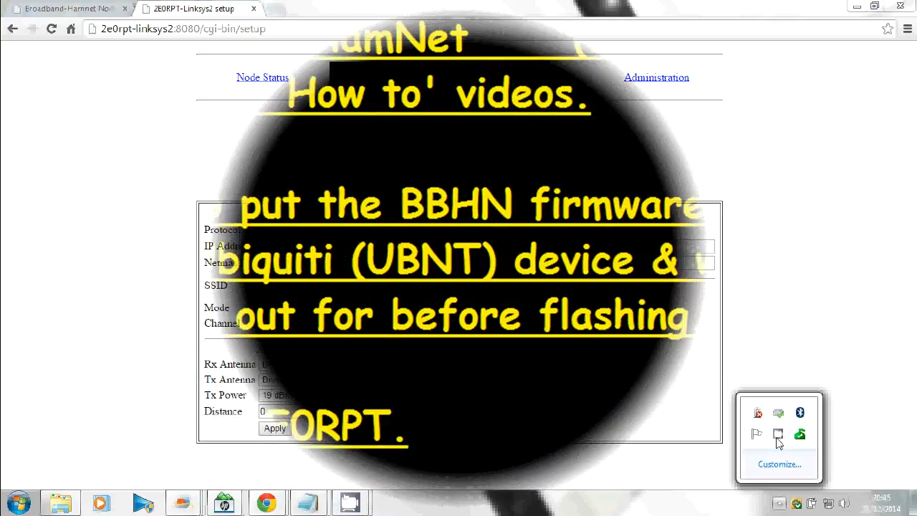